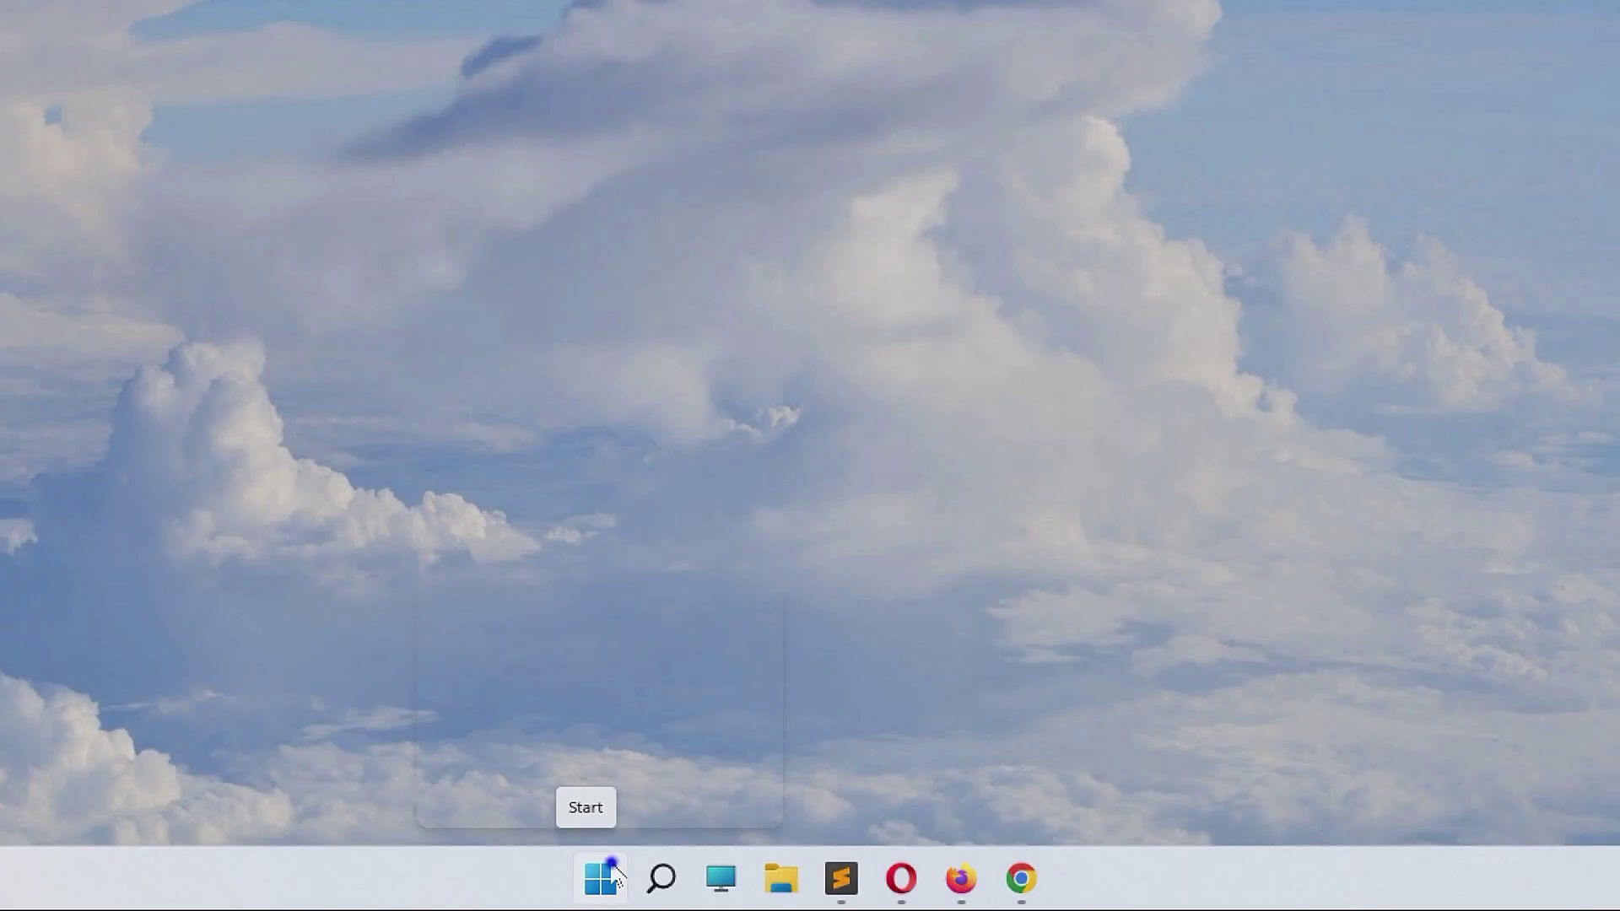
- Launch Task Manager from the taskbar's Win+X quick-link menu
right_click(675, 884)
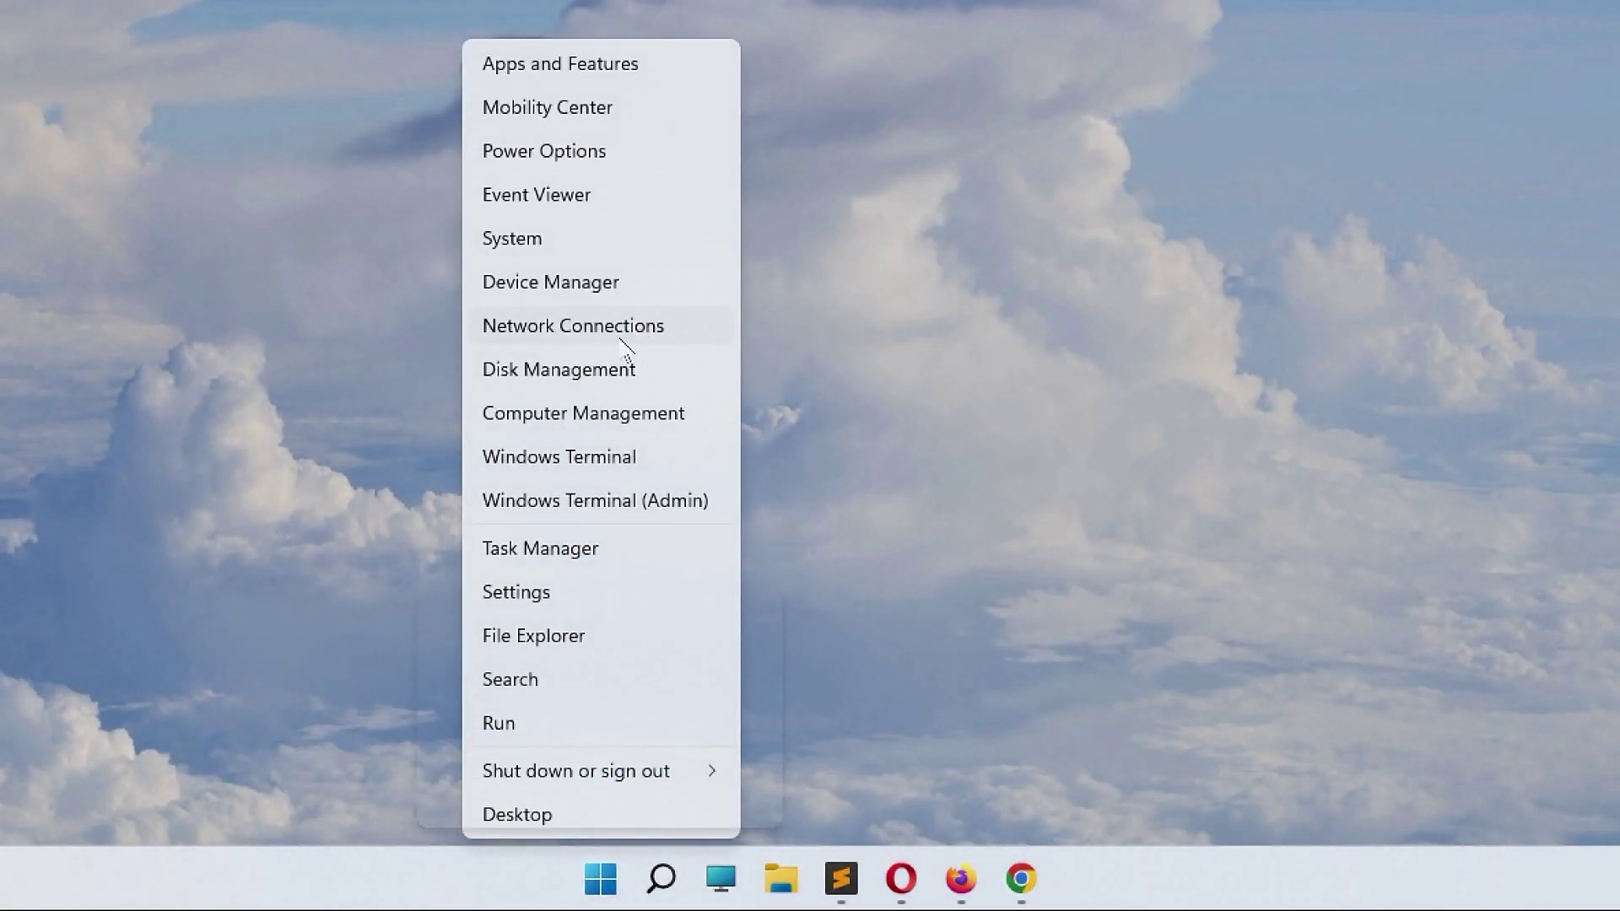
key(Down)
key(Down)
key(Down)
key(Down)
key(Down)
key(Down)
key(Down)
key(Down)
key(Down)
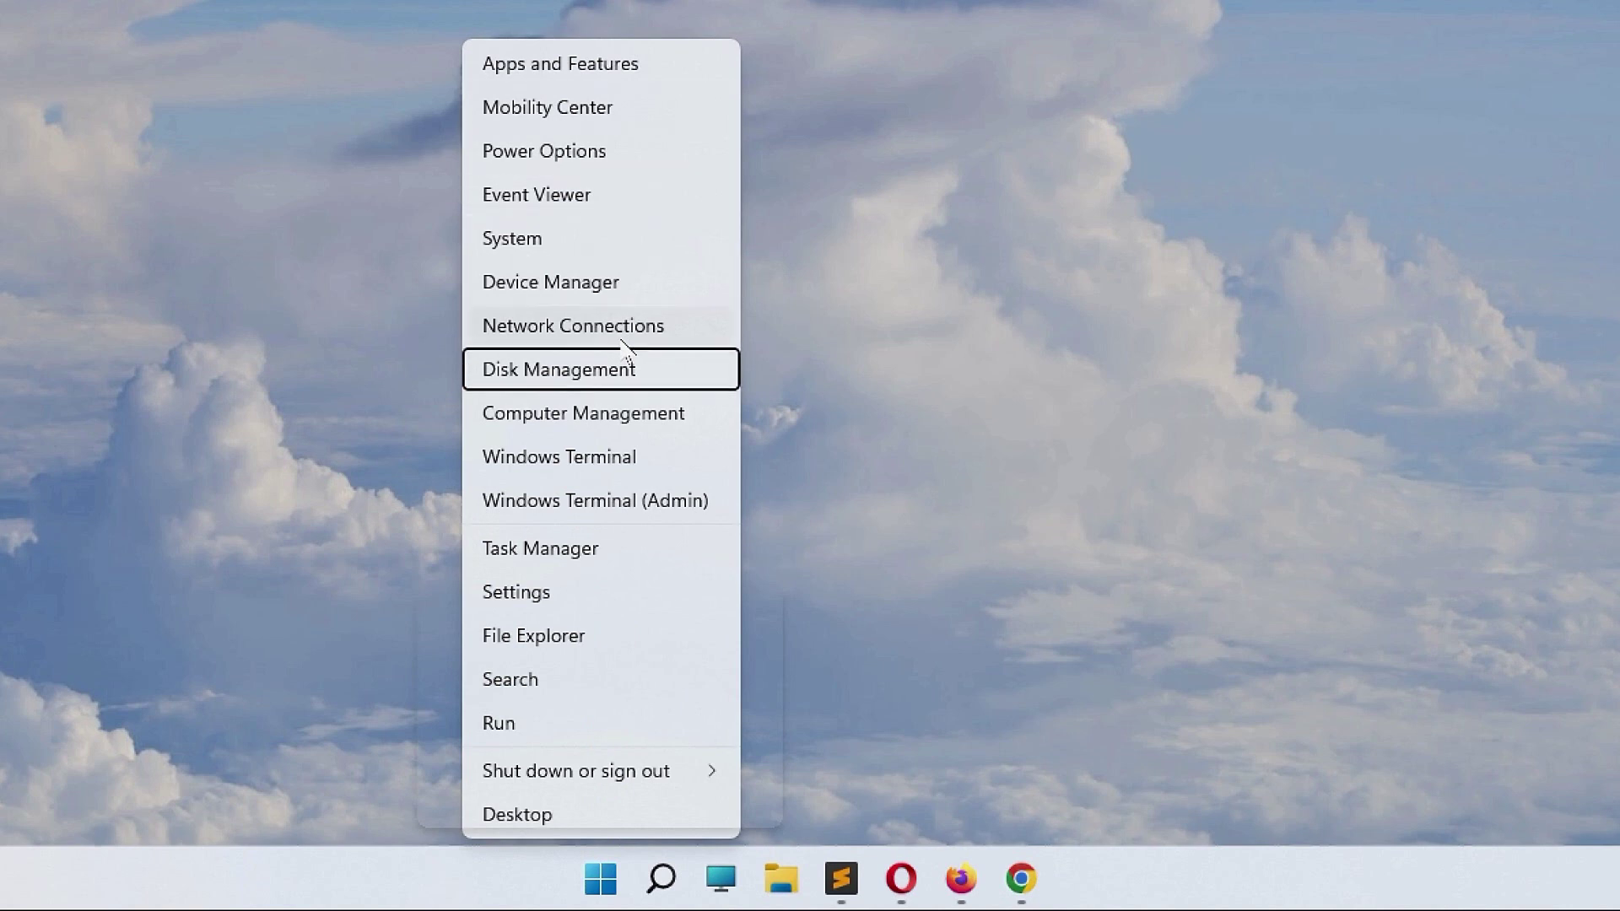
key(Down)
key(Down)
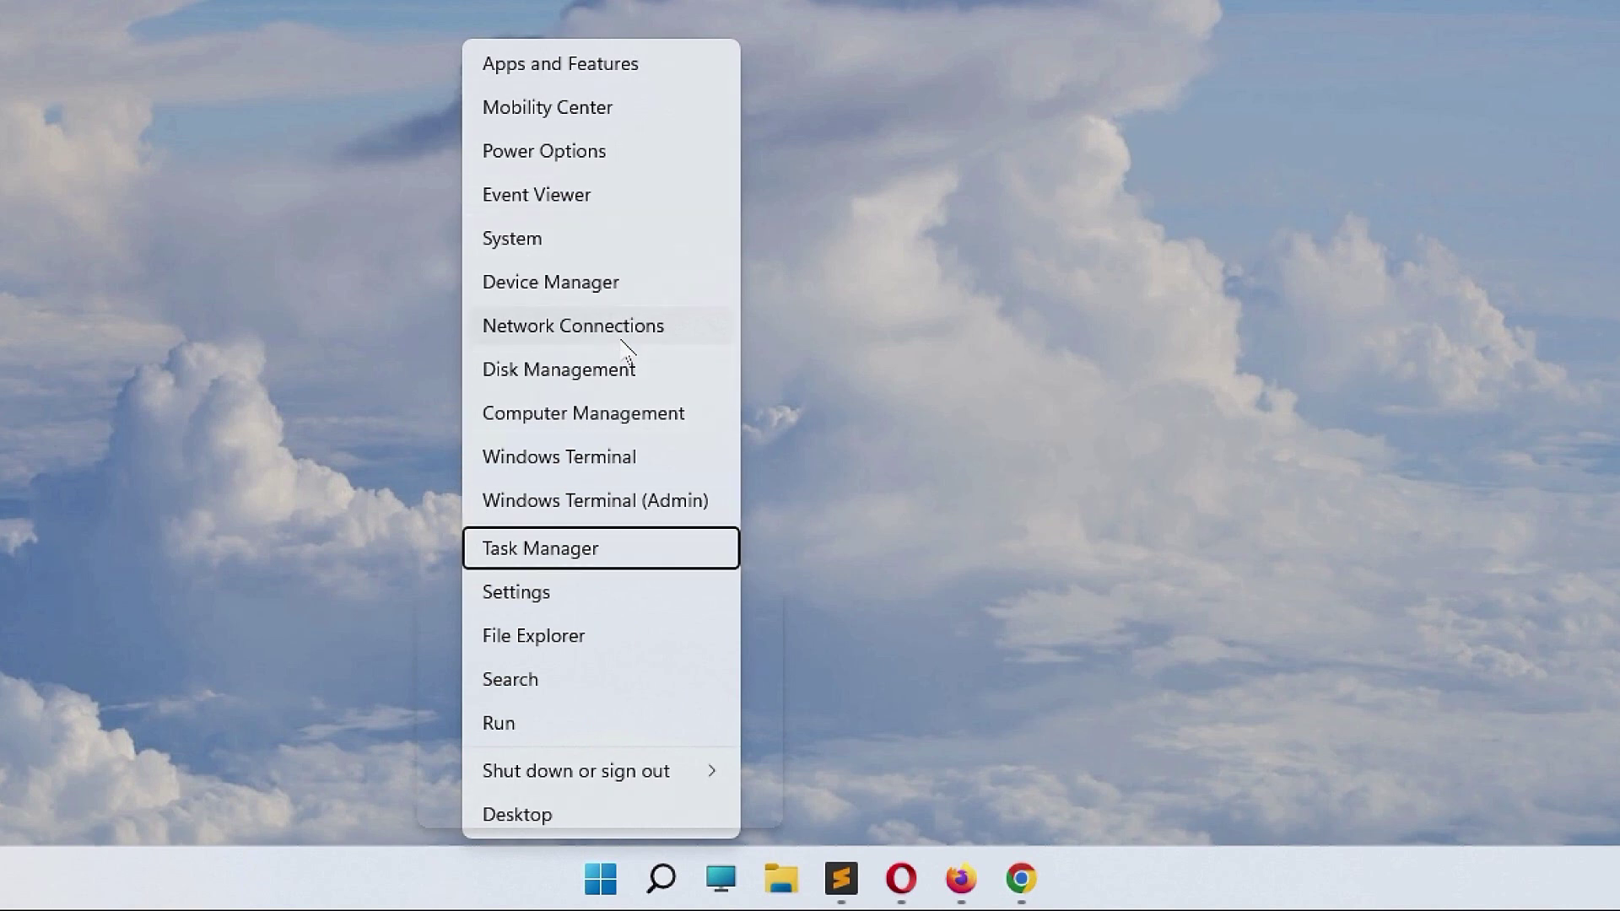
key(Return)
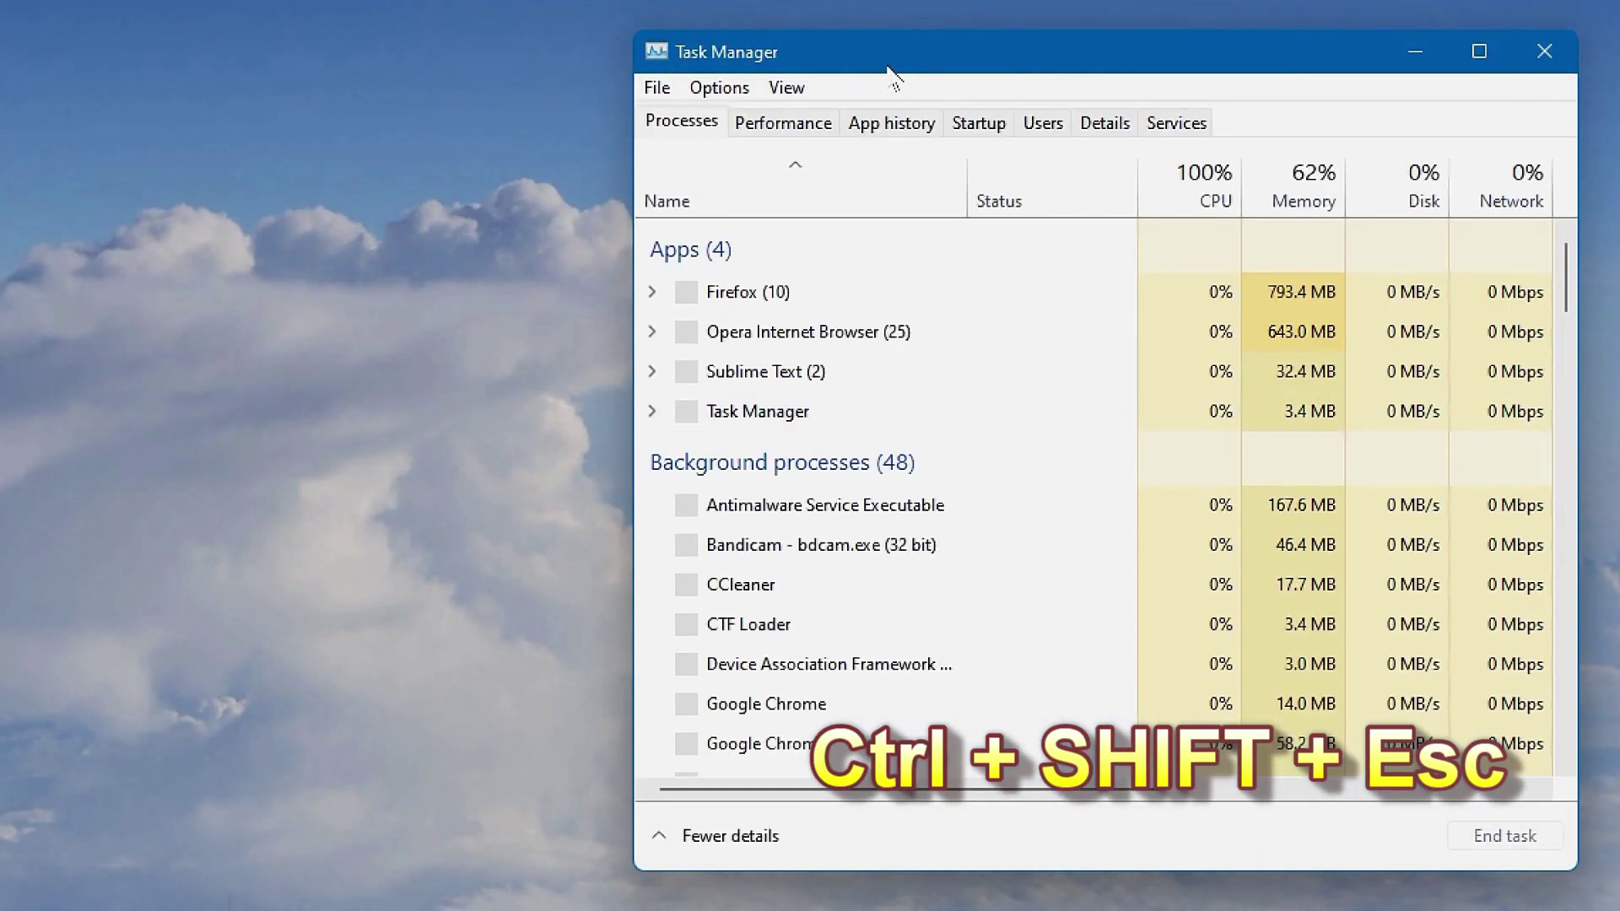
- Expand the Search (4) group and end the MiniSearchHost.exe process
scroll(925, 492, down, 15)
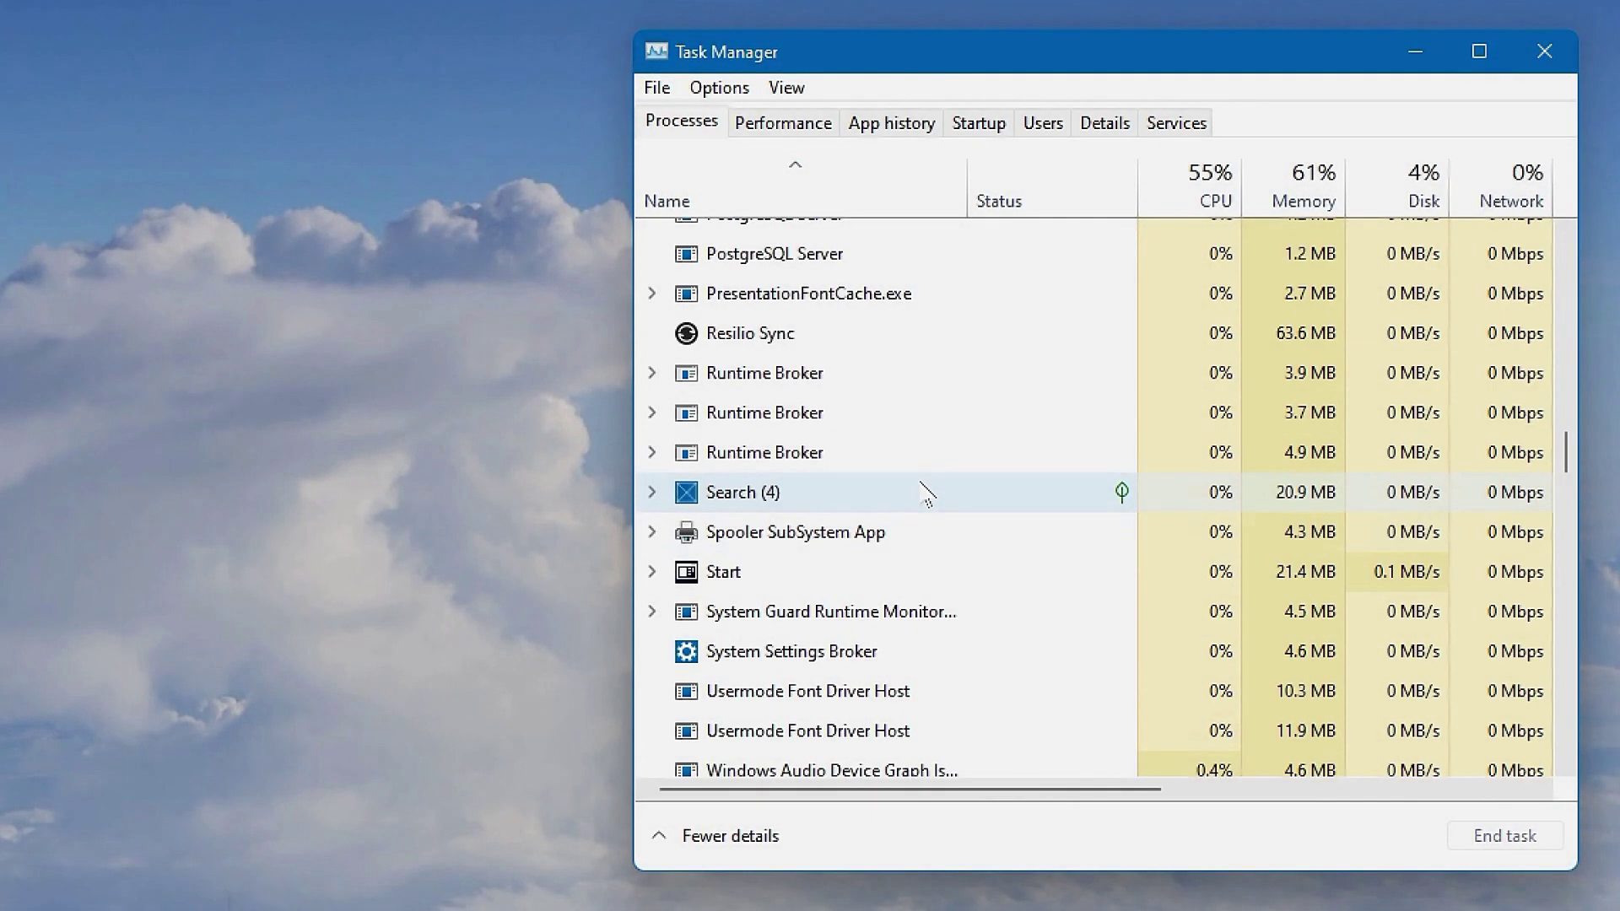
click(798, 505)
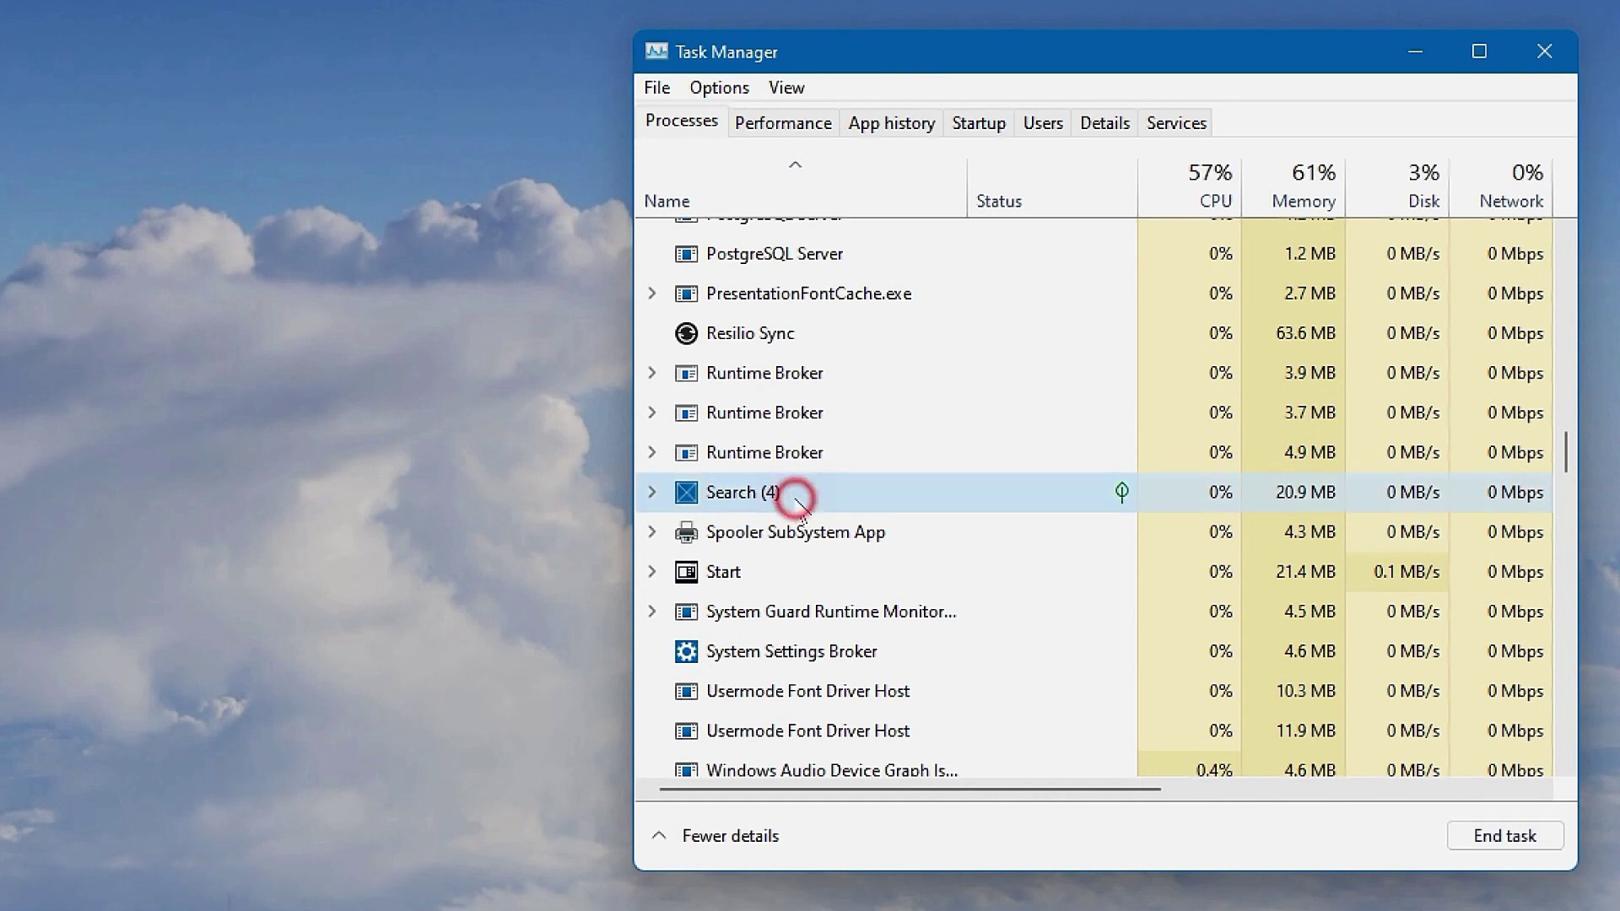
click(651, 489)
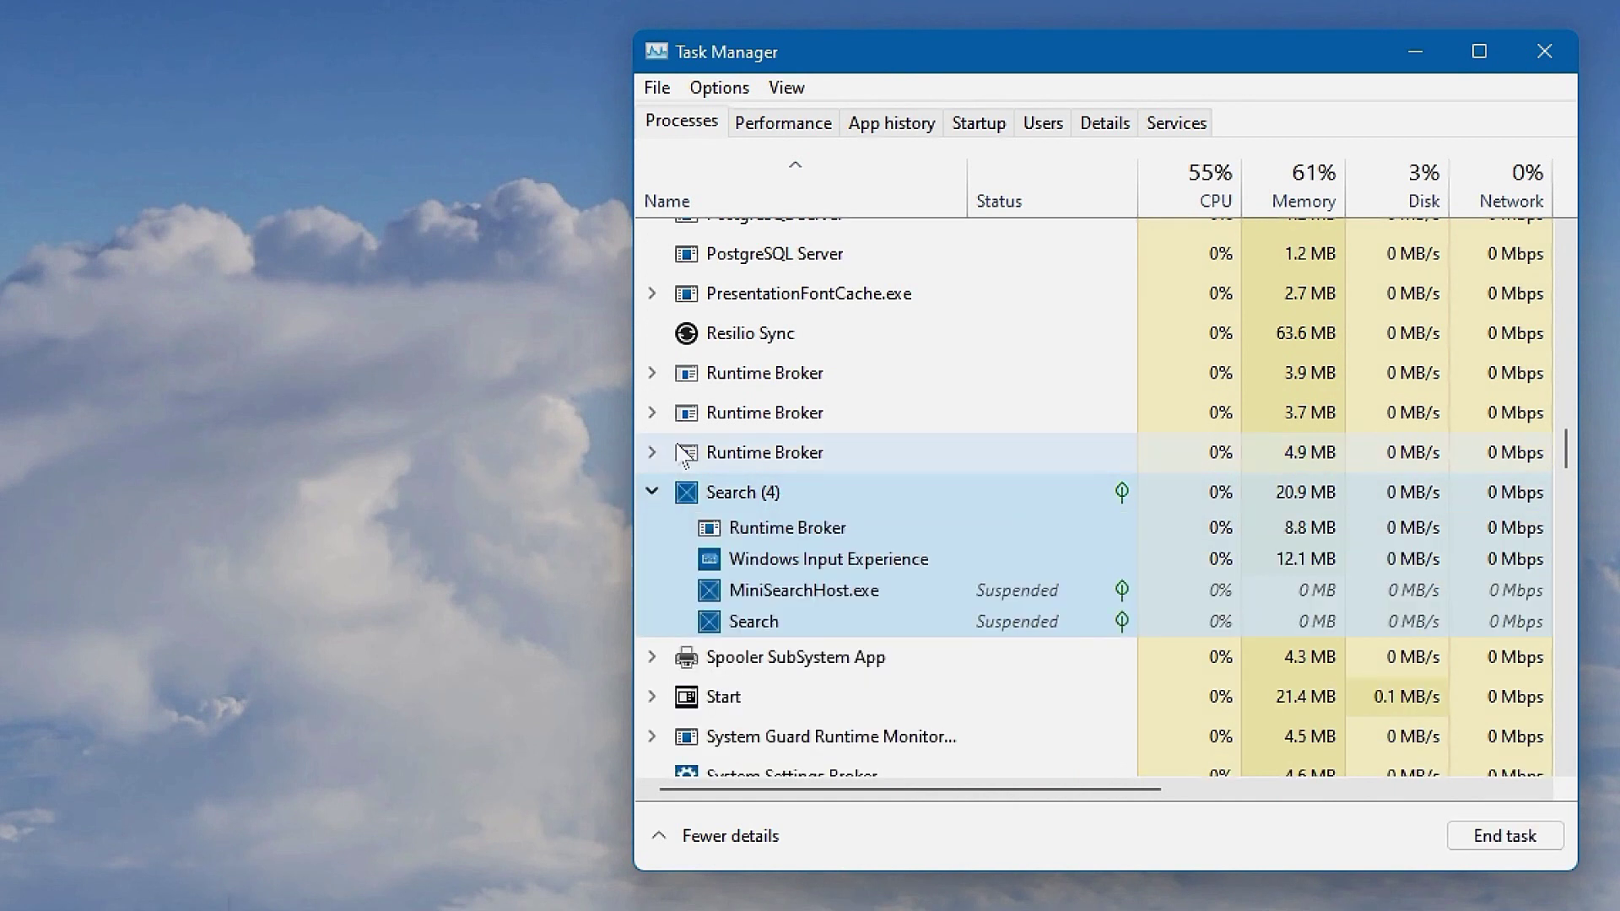
right_click(888, 591)
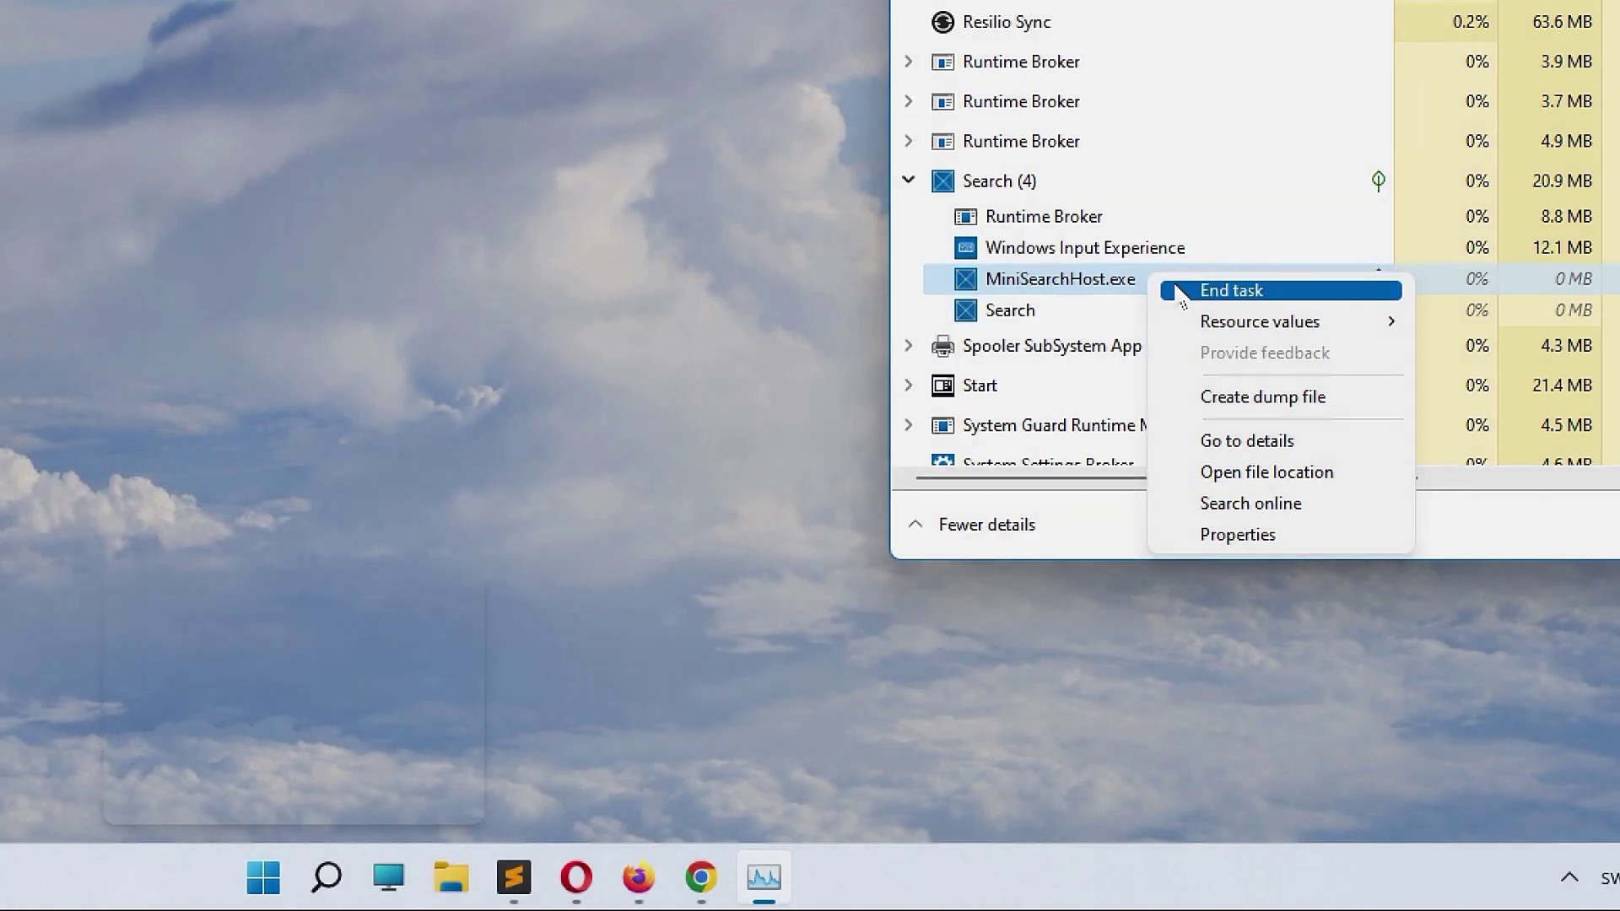
click(1178, 291)
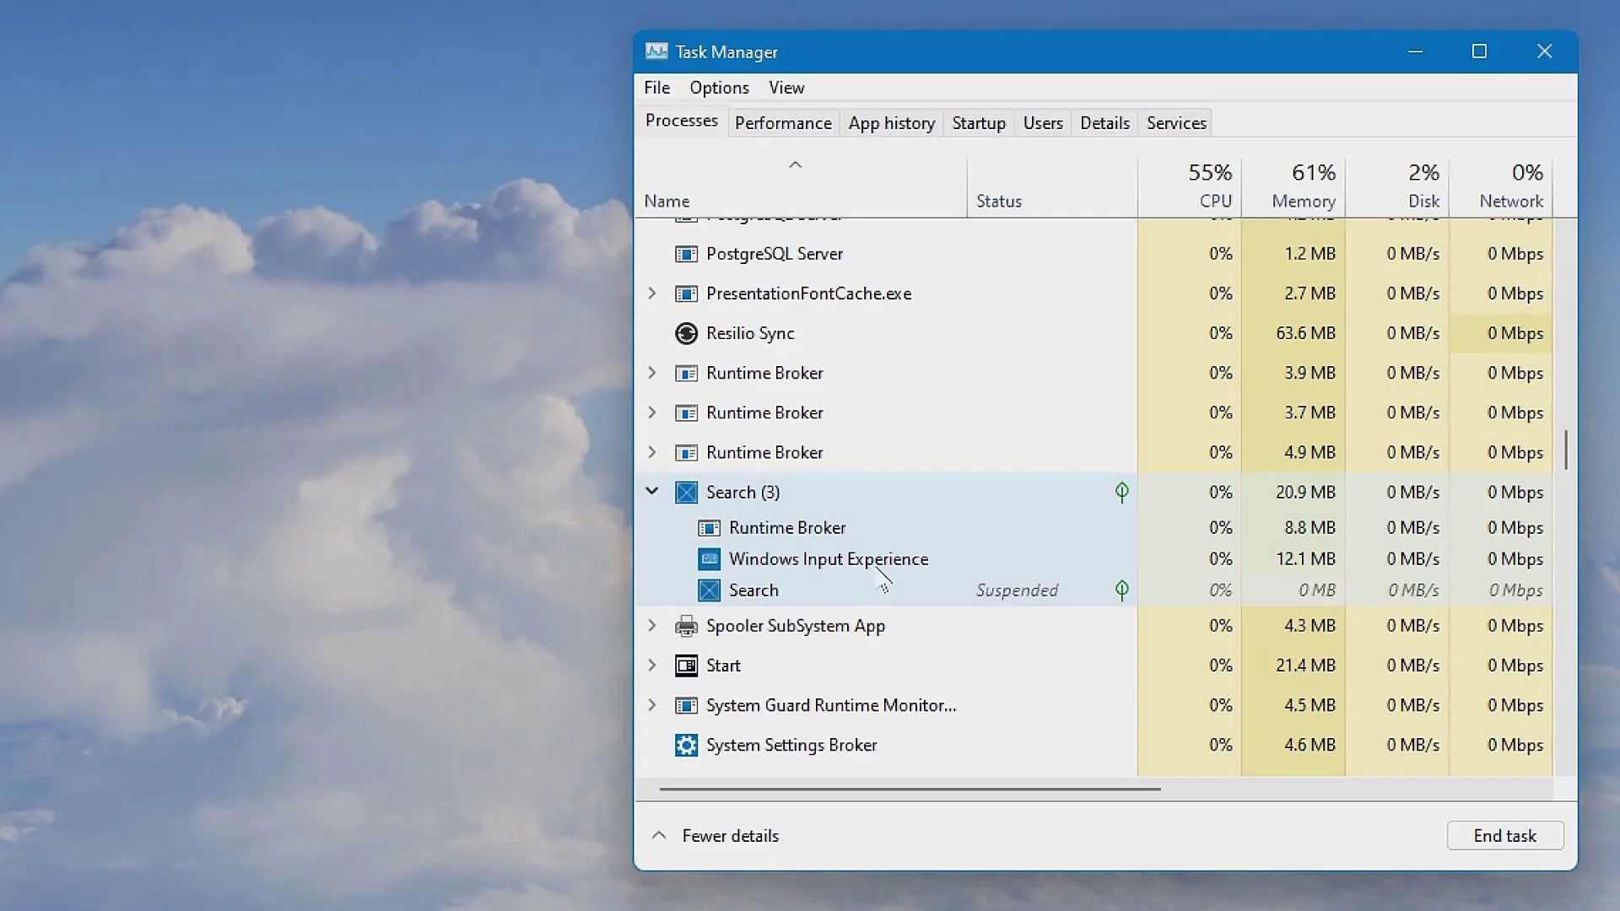
scroll(1258, 339, down, 2)
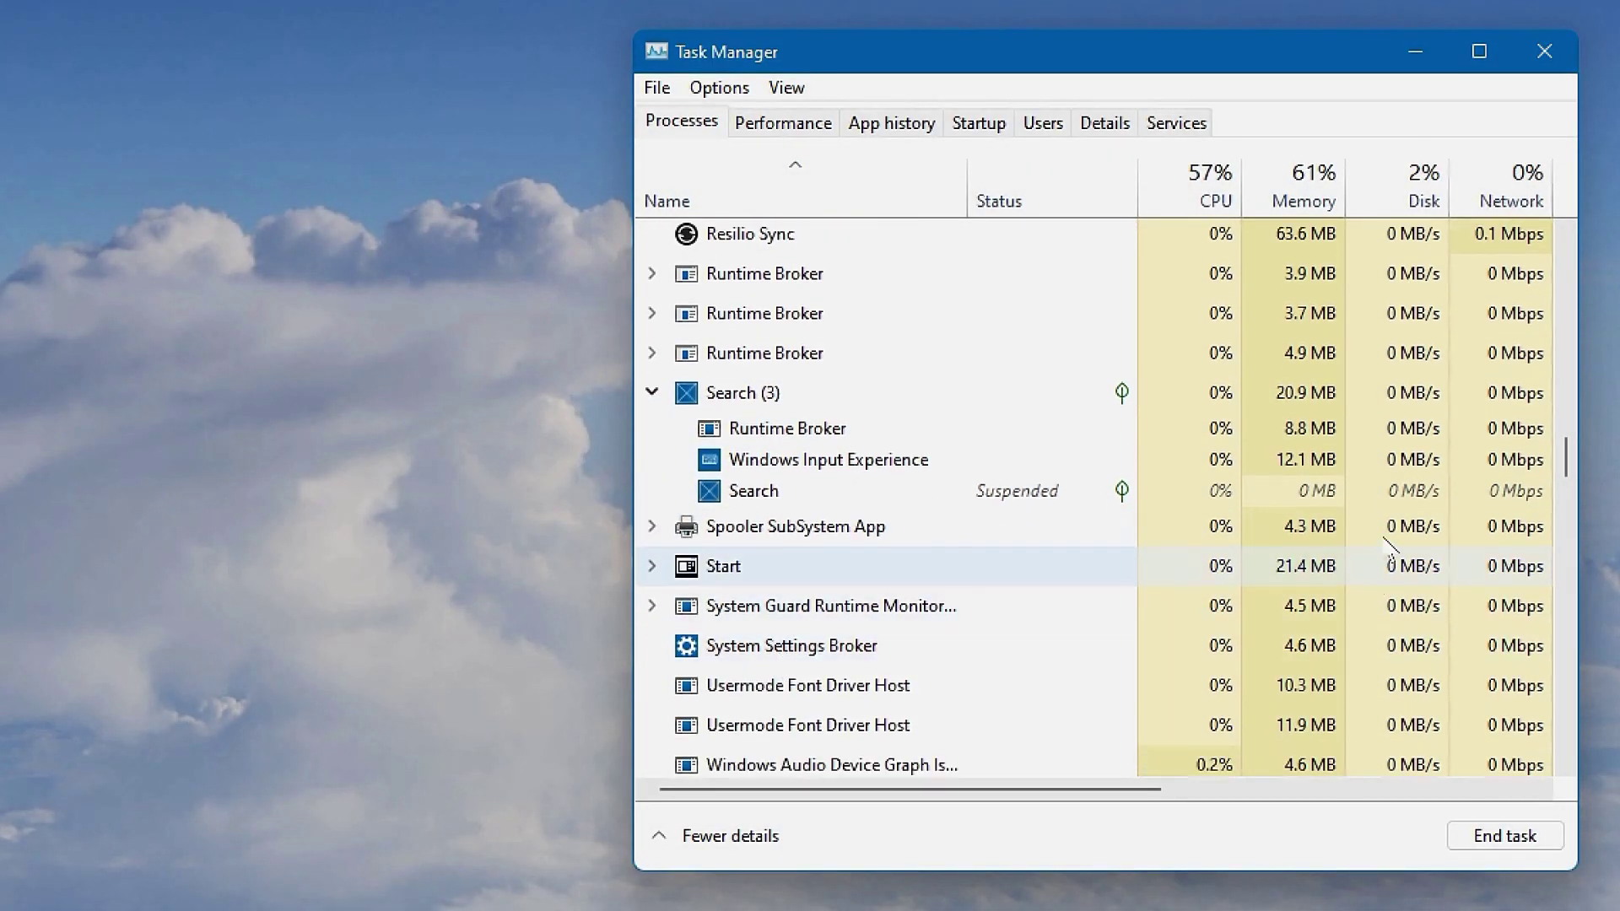
- Restart the Windows Explorer process, then close Task Manager
drag(1567, 468, 1569, 748)
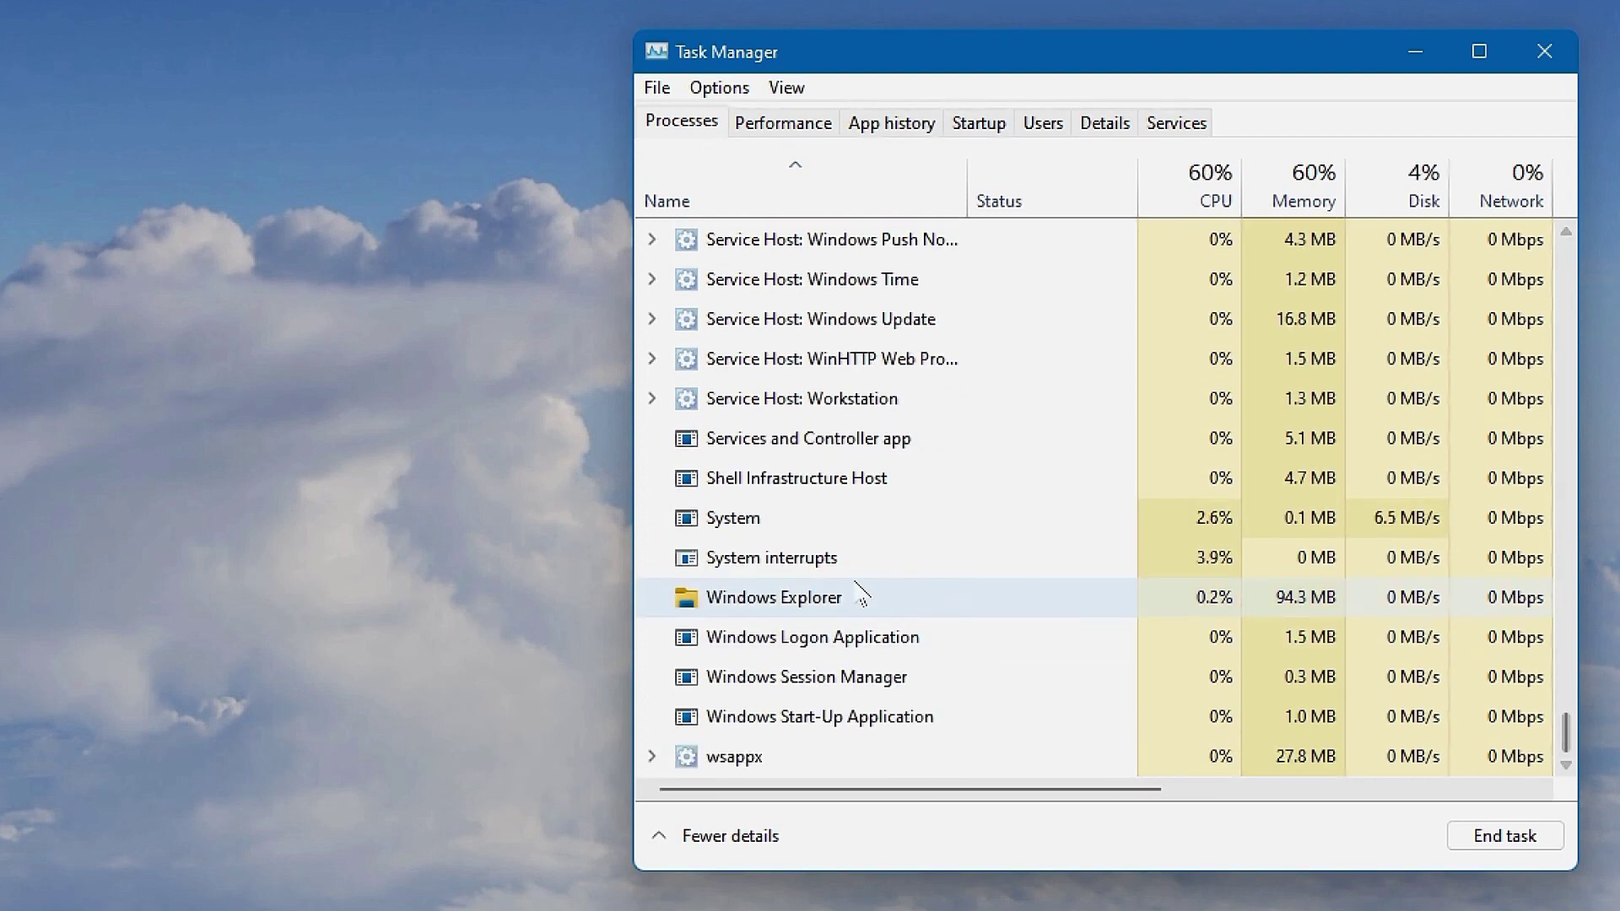
click(878, 597)
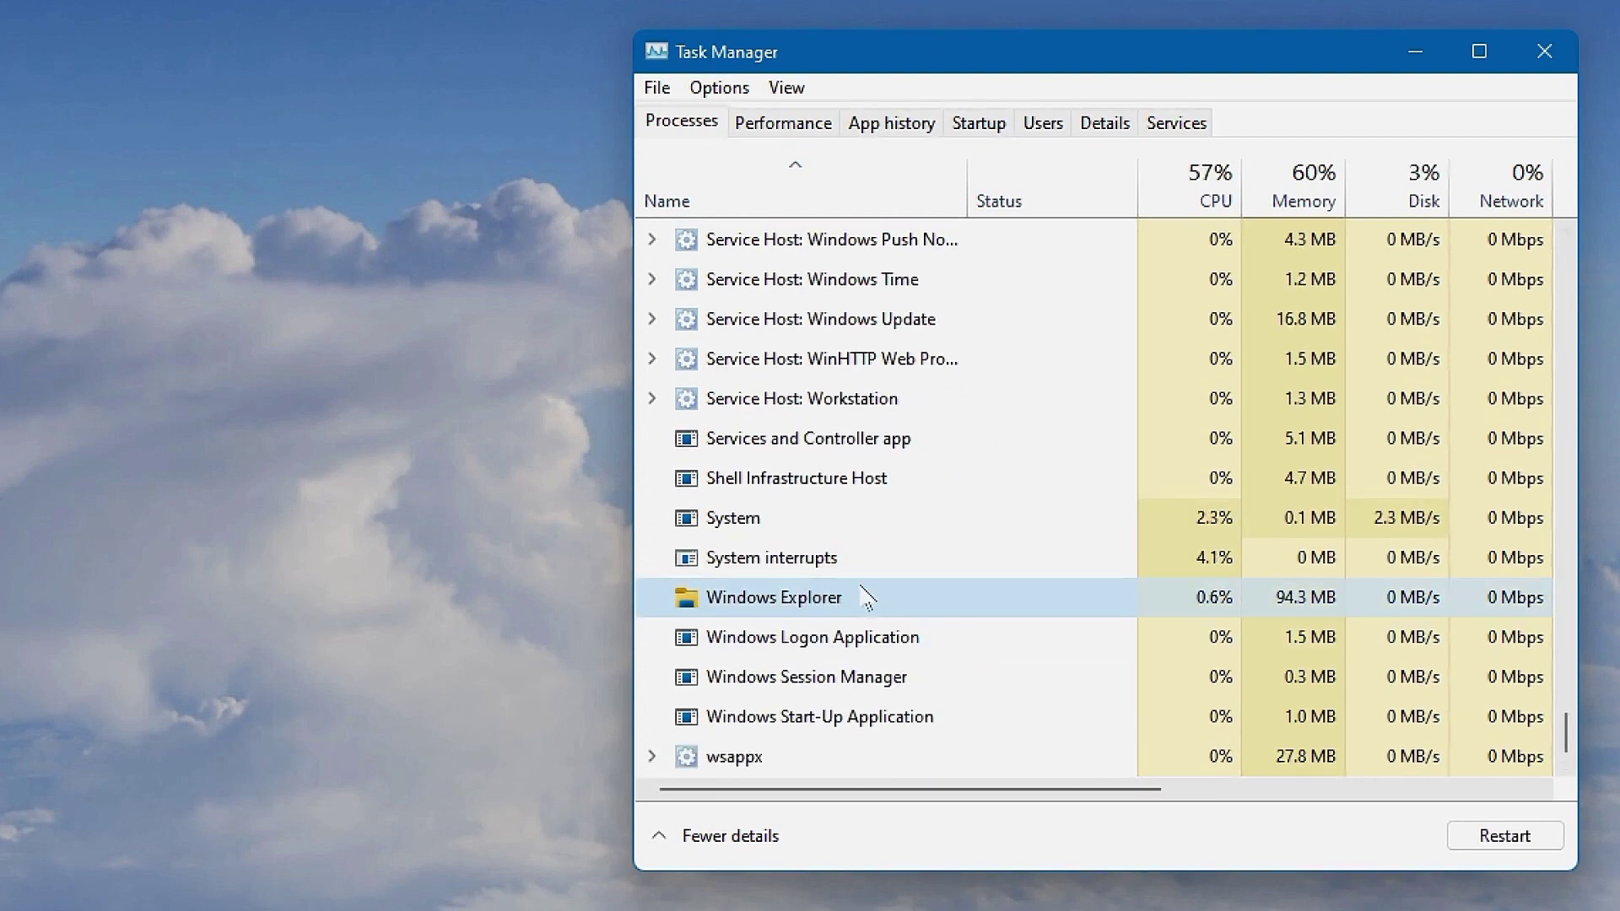
right_click(866, 599)
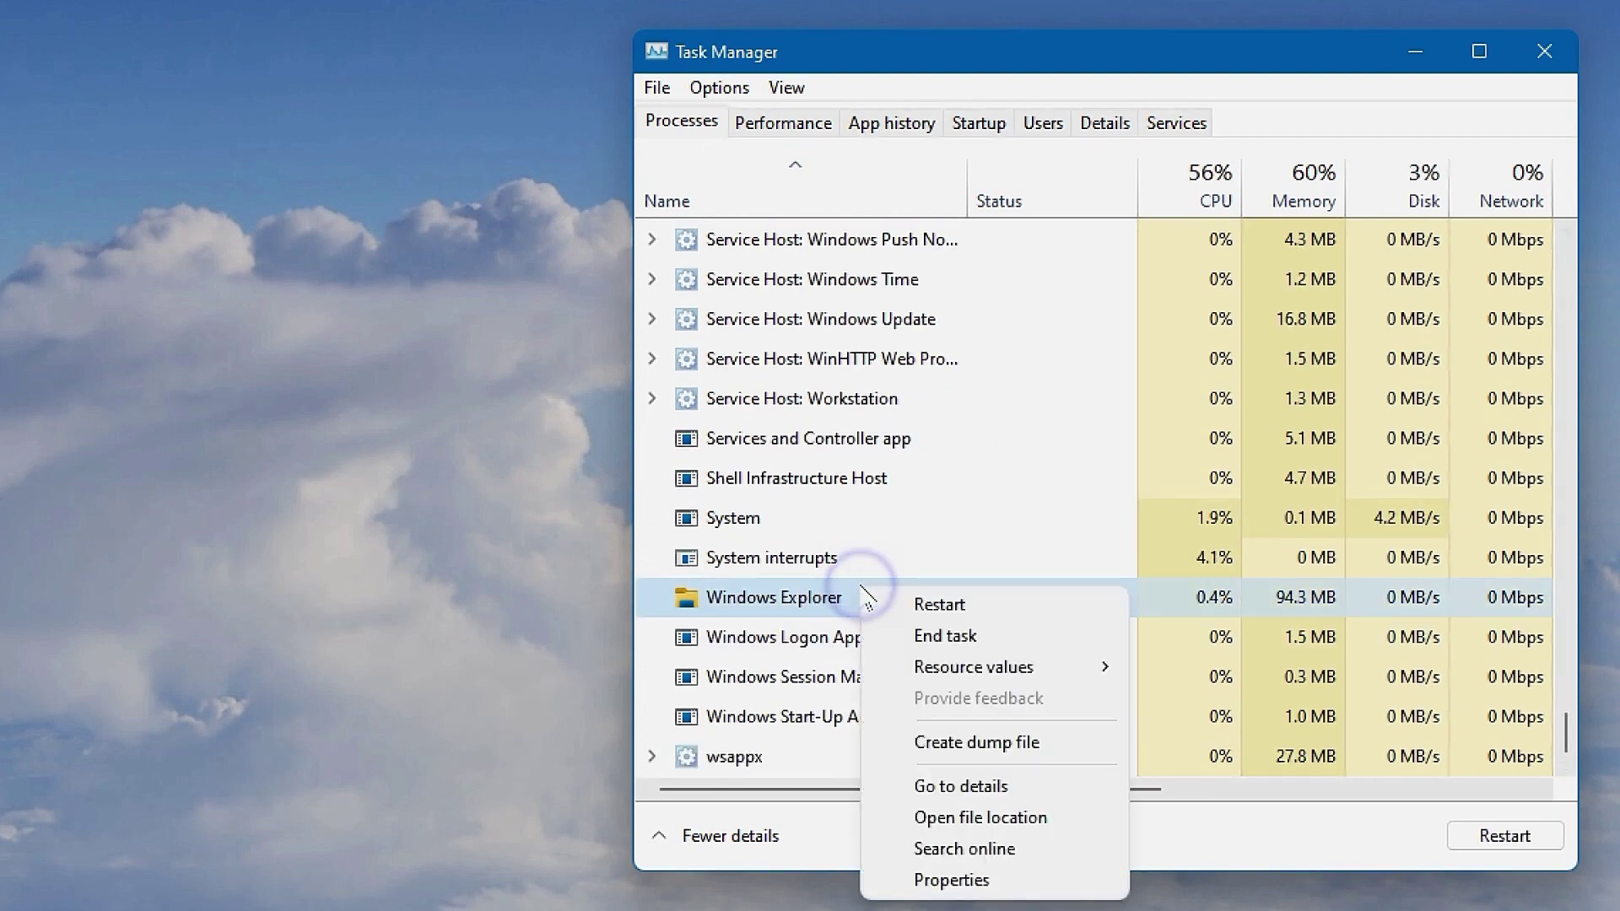
click(956, 604)
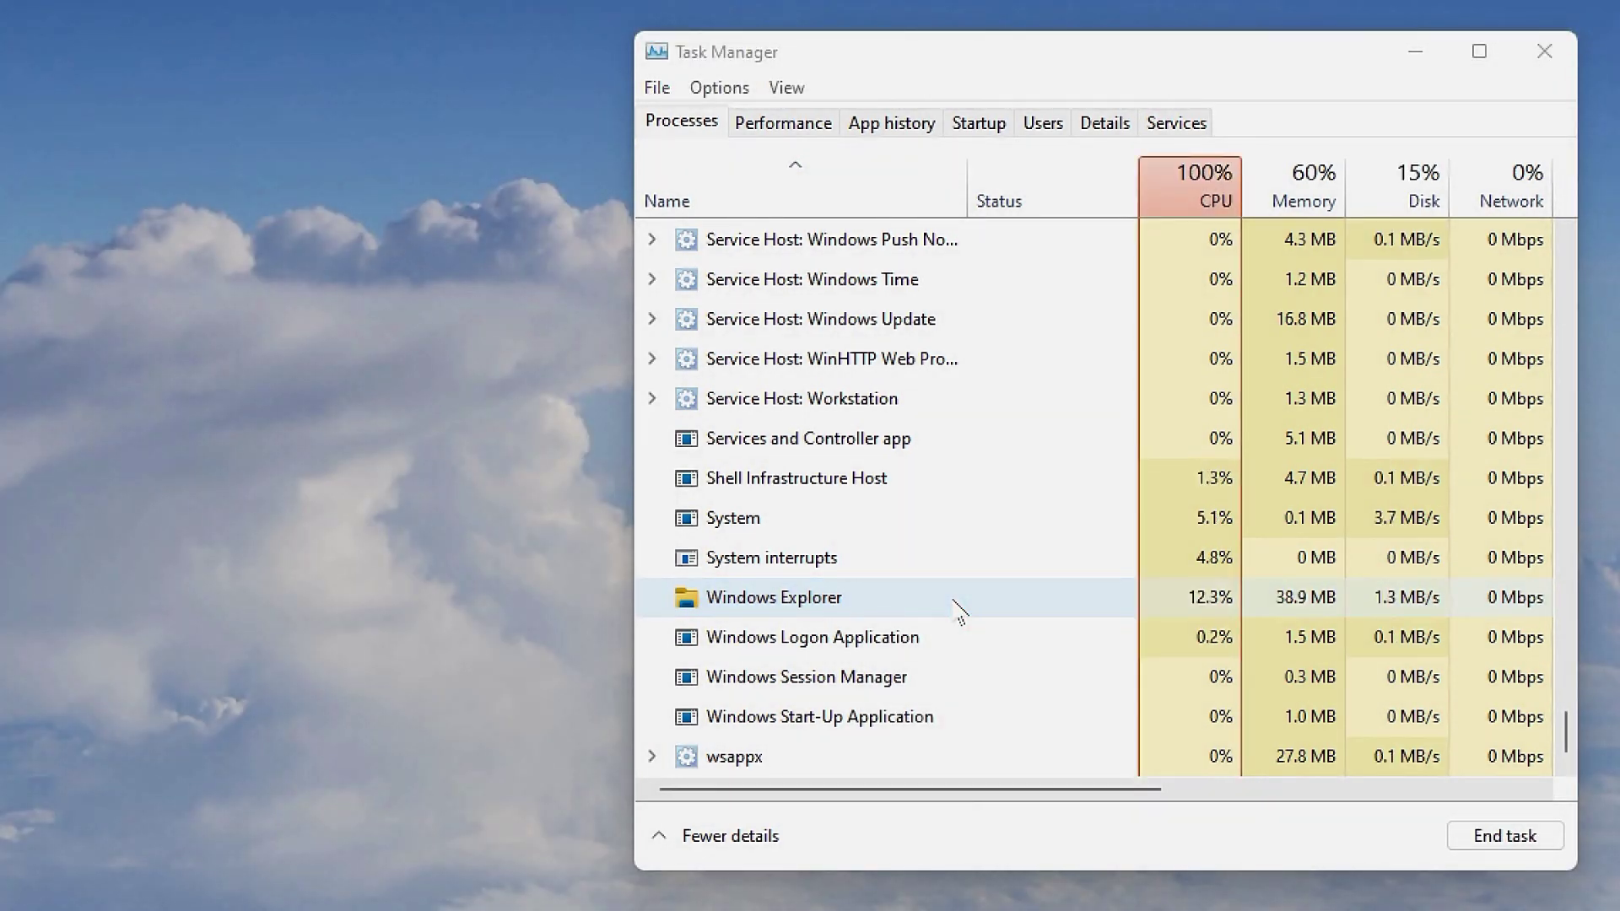
scroll(903, 518, up, 1)
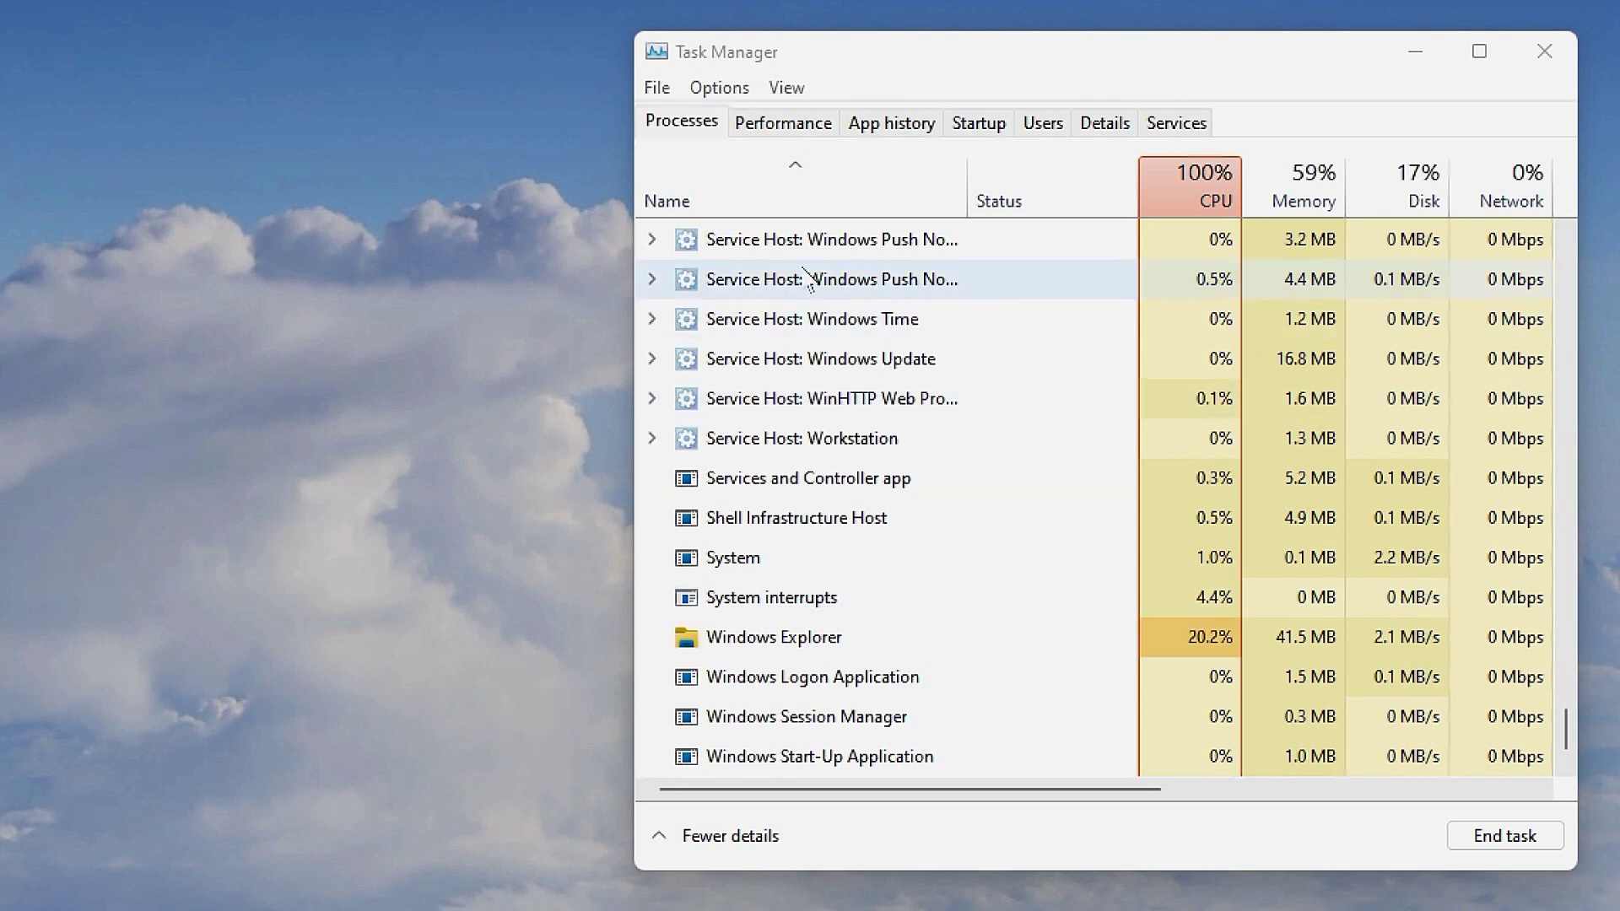
scroll(808, 278, down, 1)
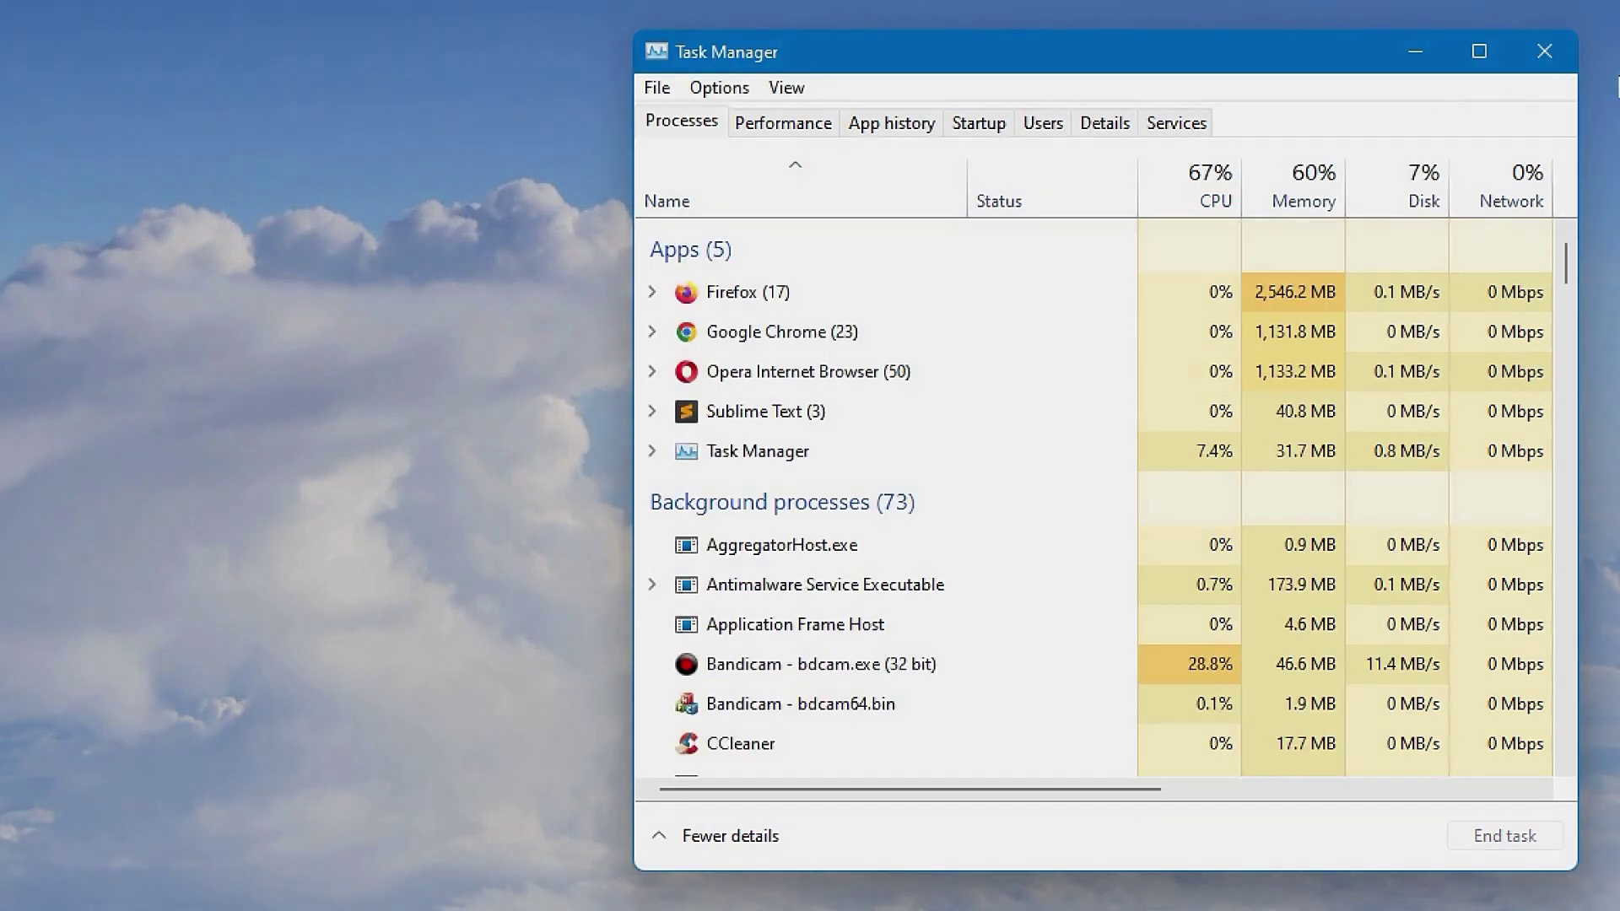
click(1544, 51)
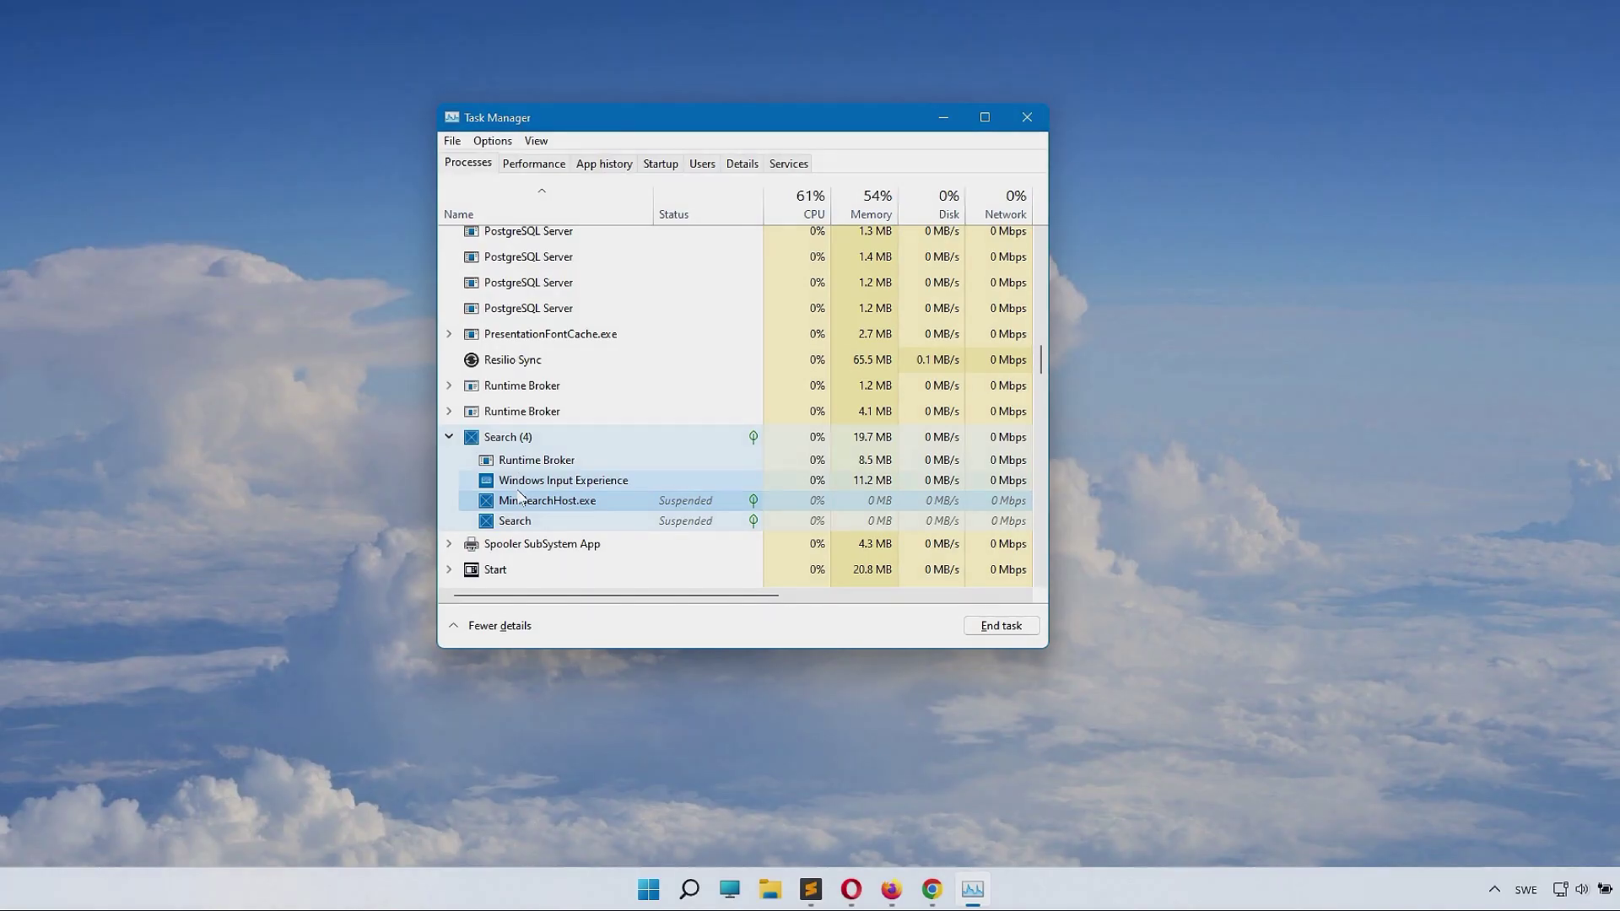
- Open MiniSearchHost.exe's folder in File Explorer from its Task Manager entry
right_click(638, 510)
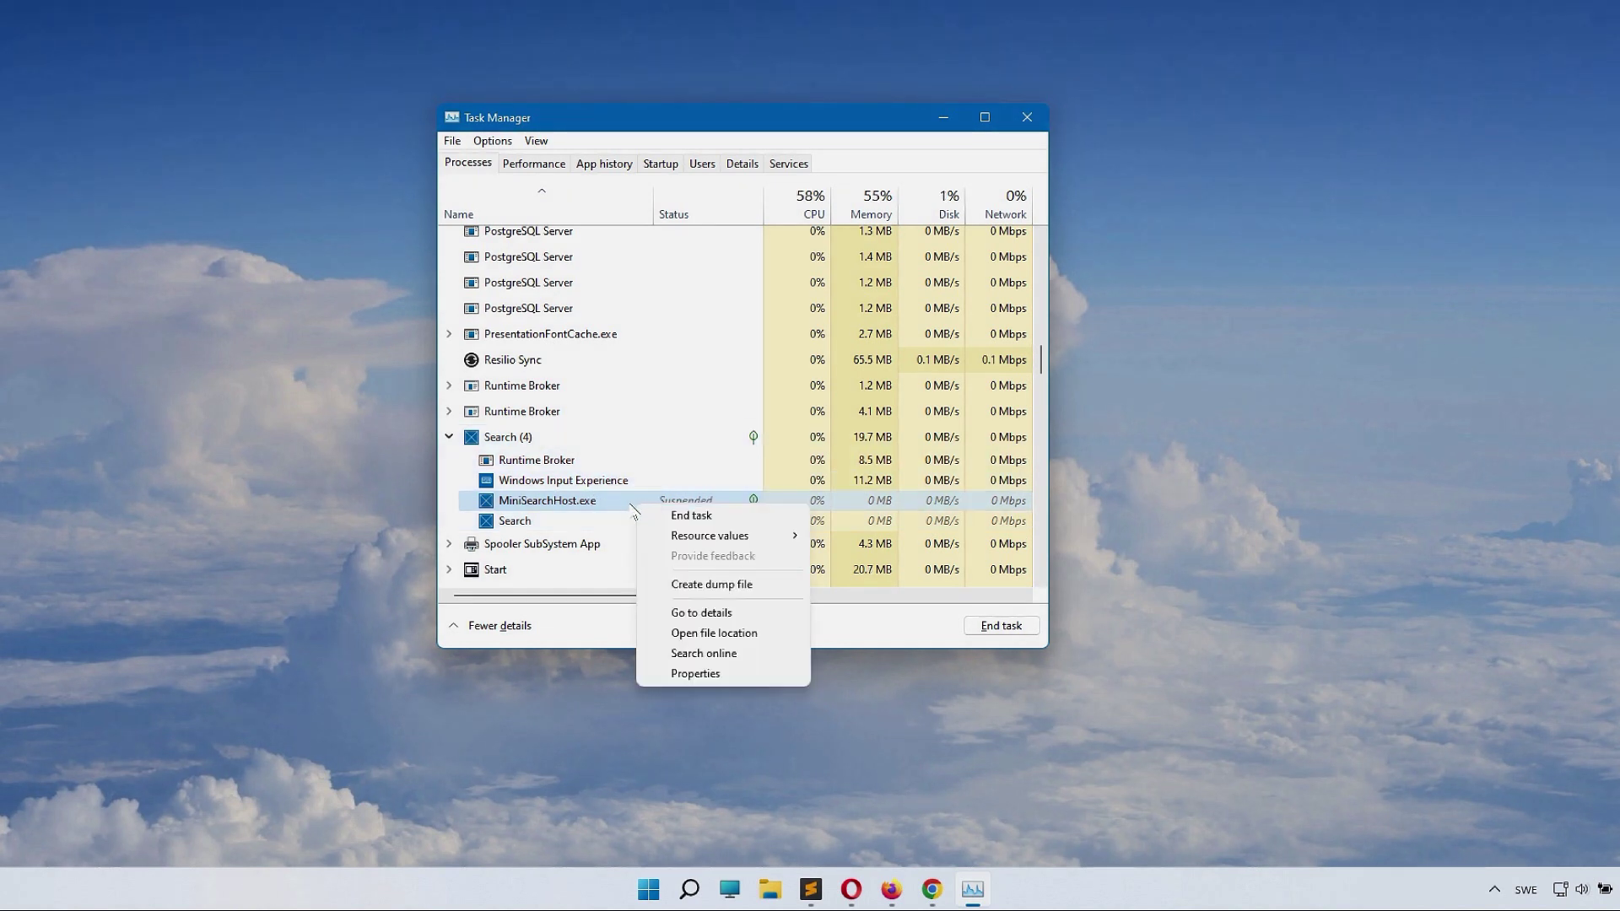
click(732, 632)
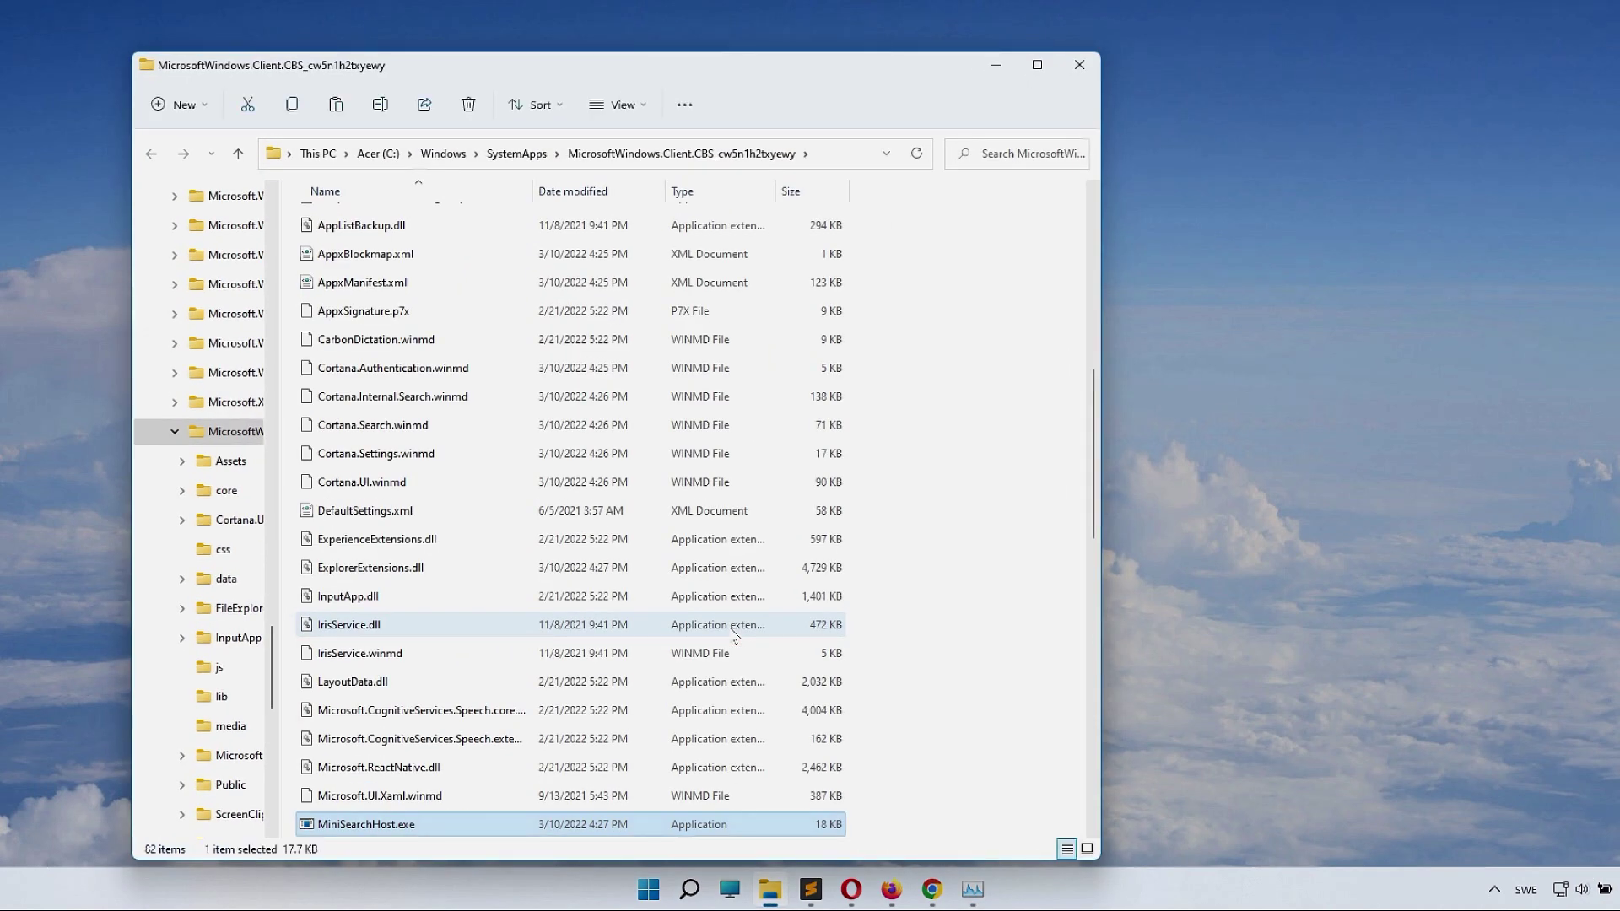
- Paste a duplicate of MiniSearchHost.exe into the same folder, approving the access prompt
scroll(732, 634, down, 4)
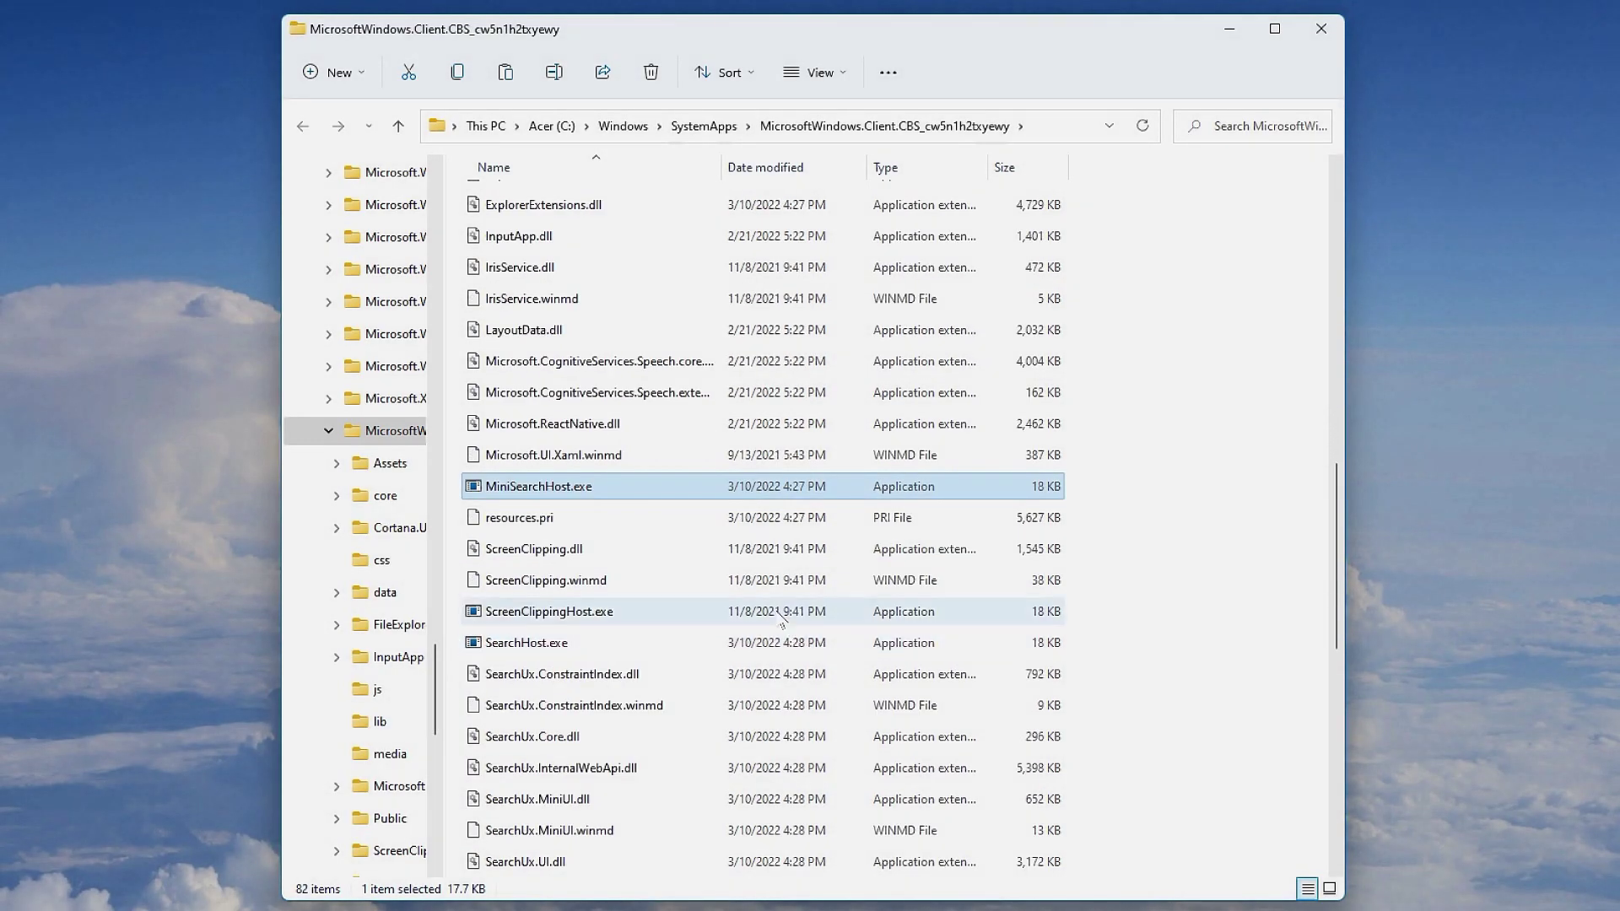
right_click(632, 486)
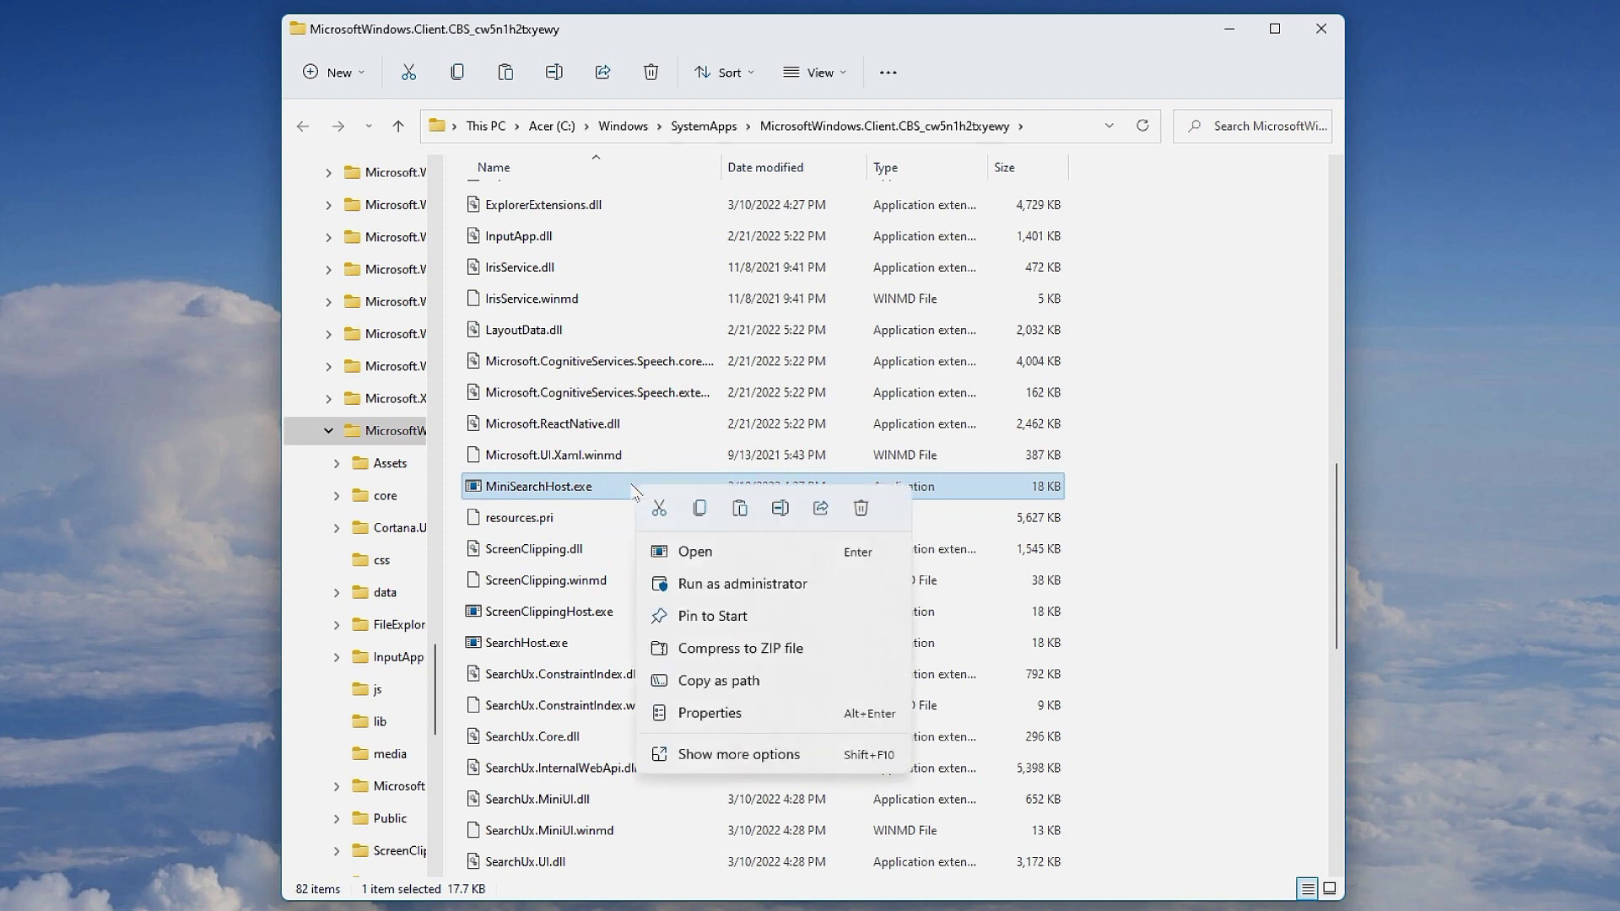
click(700, 509)
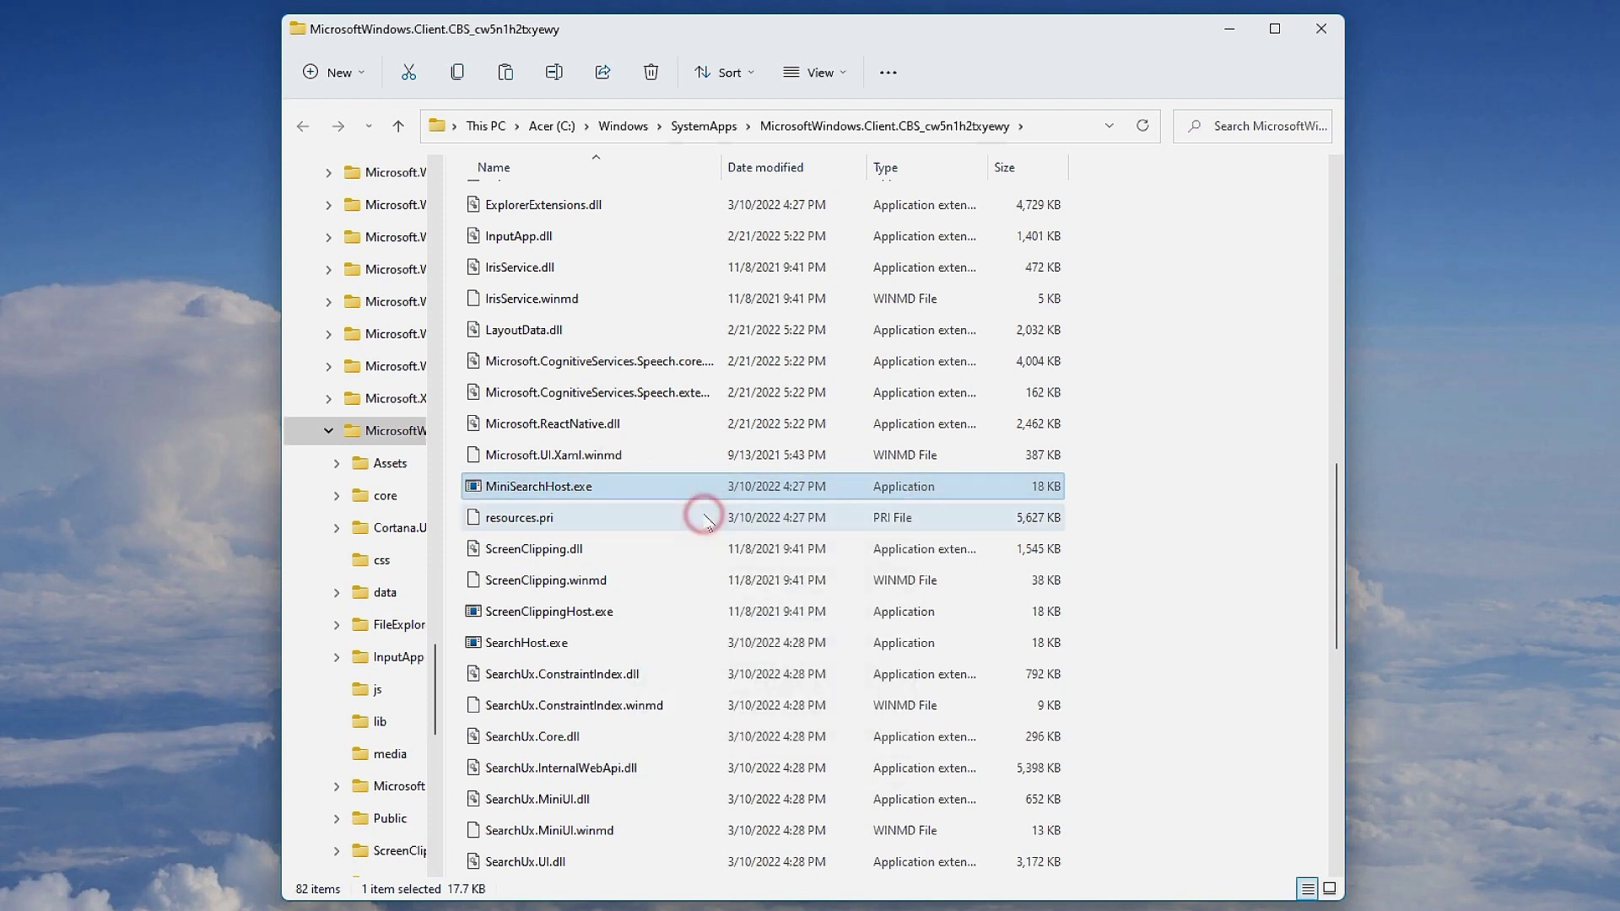
click(1112, 501)
right_click(1112, 503)
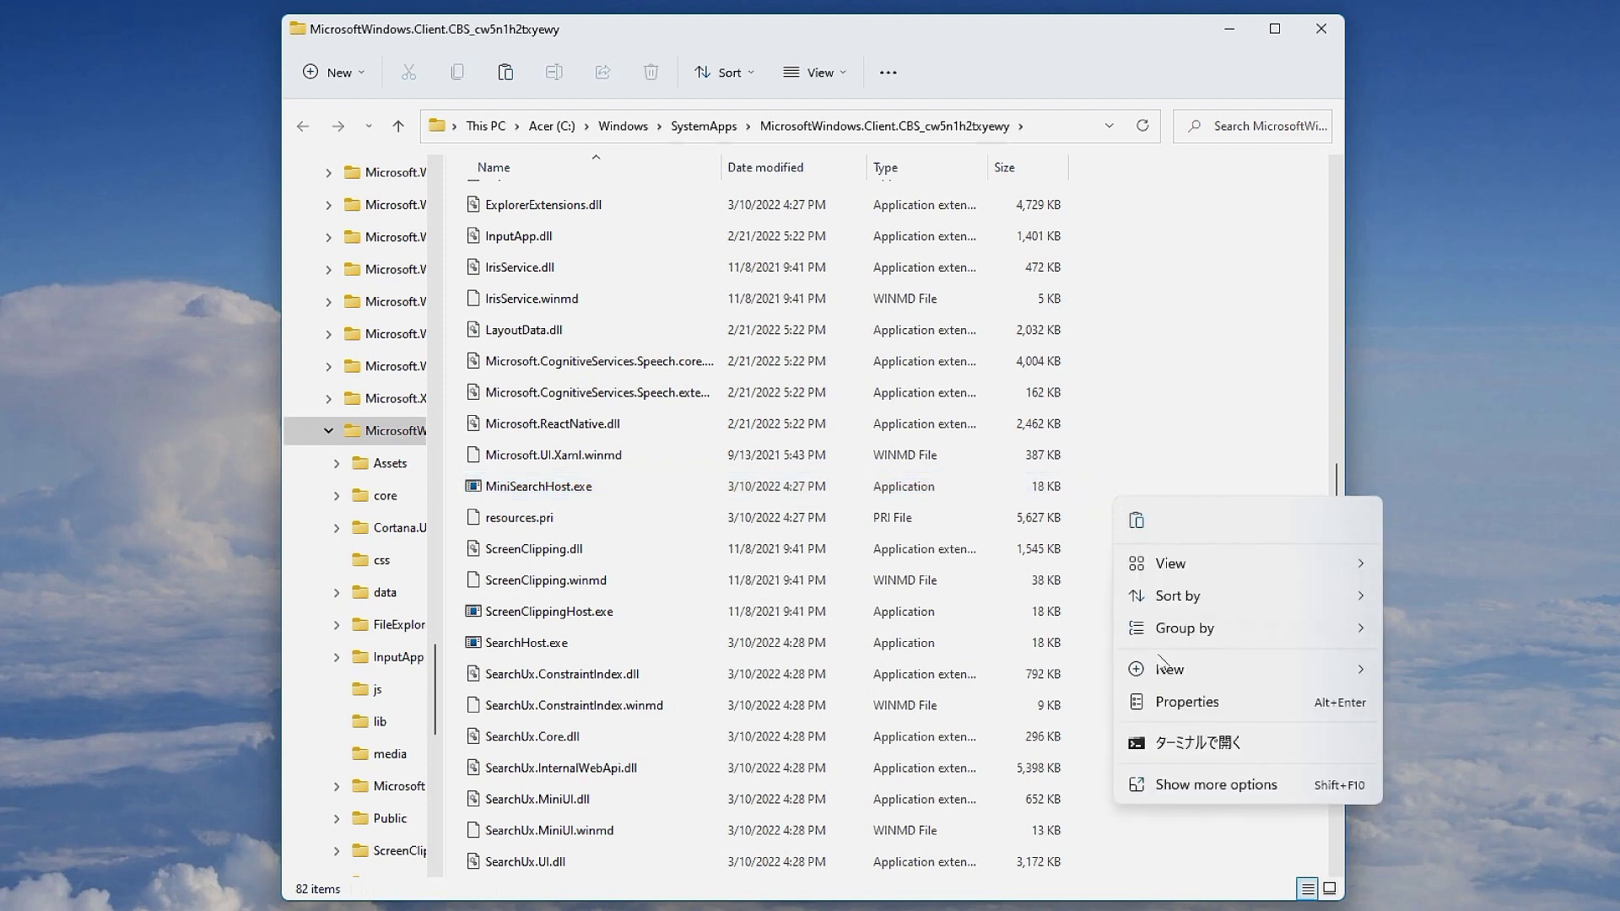
click(1136, 520)
click(818, 319)
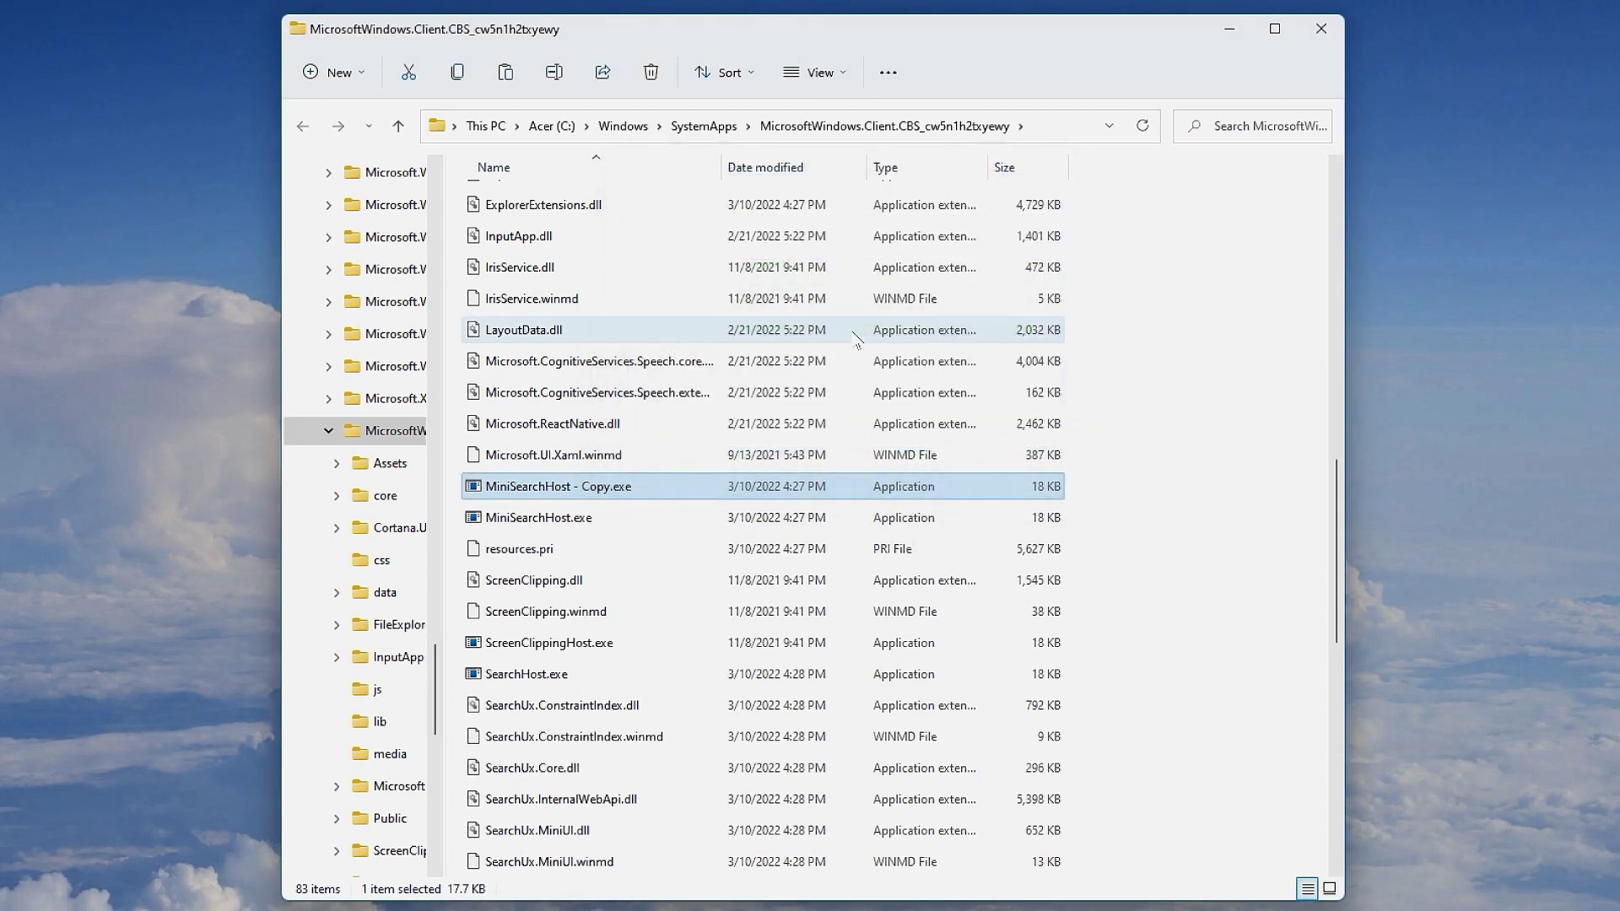
- Rename the duplicate to 'MiniSearchHost - Copy.exe.oldbackup', accepting the extension change
key(F2)
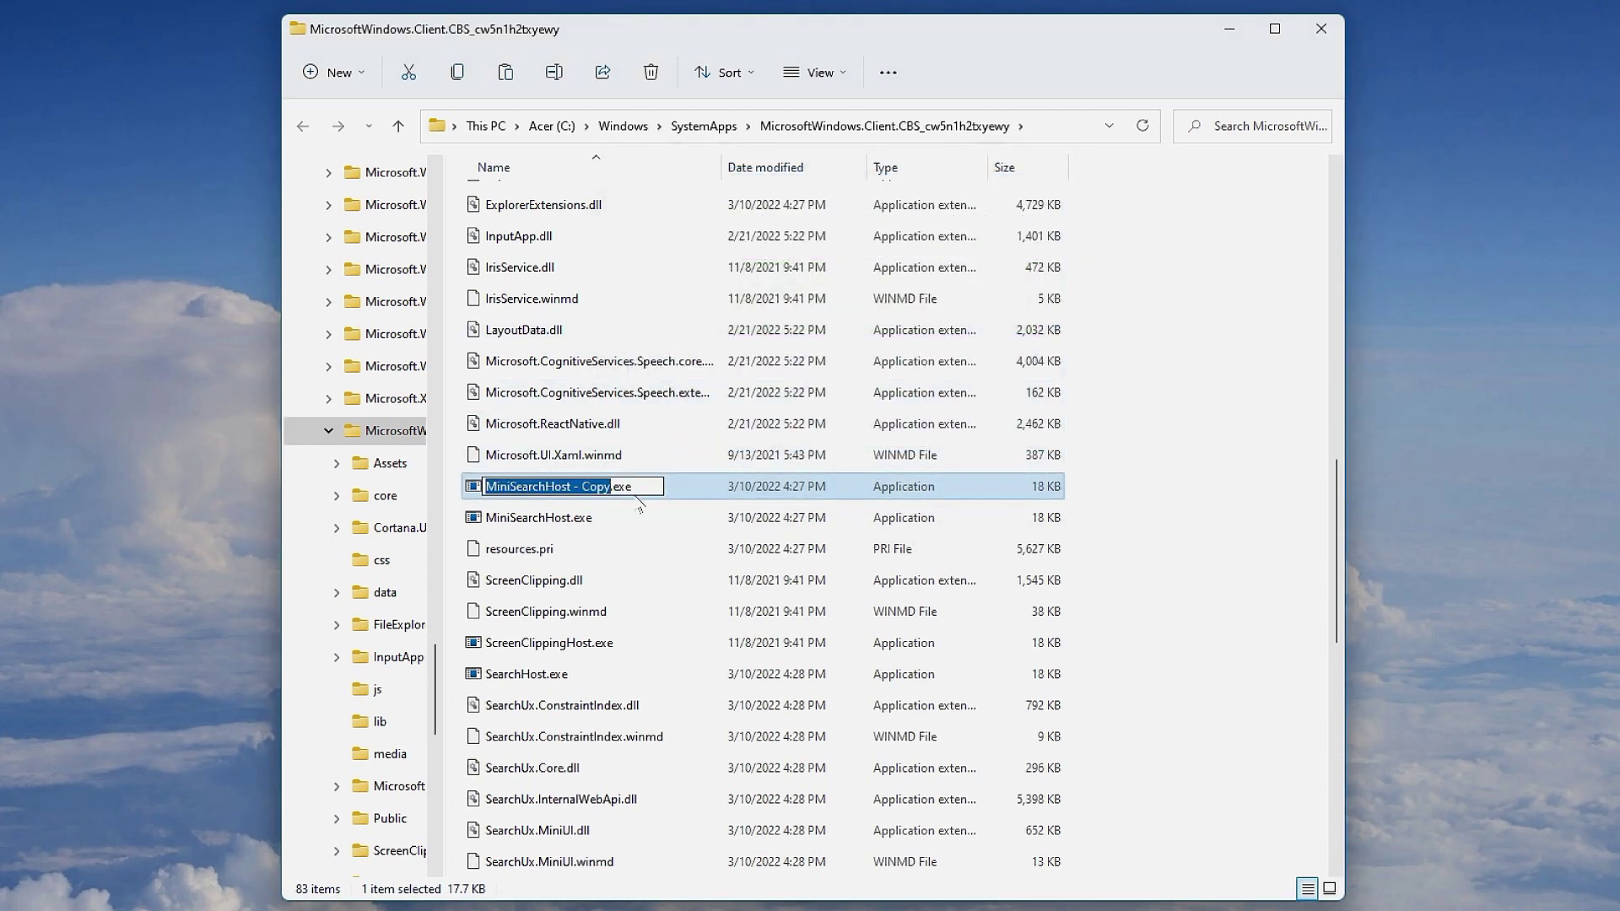
click(644, 489)
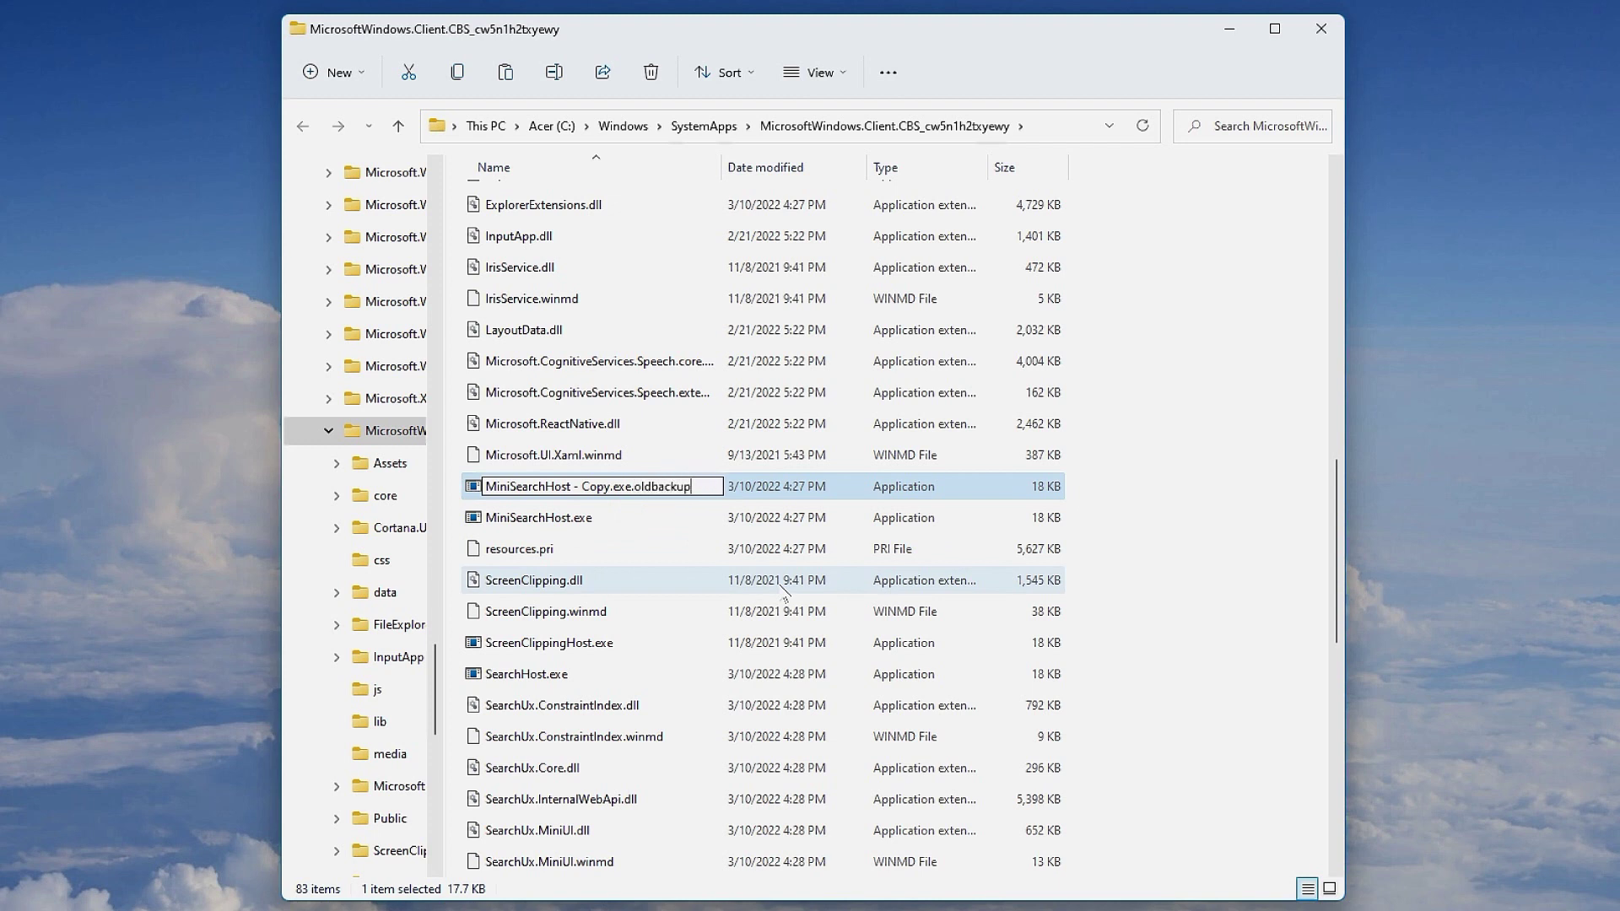
key(Return)
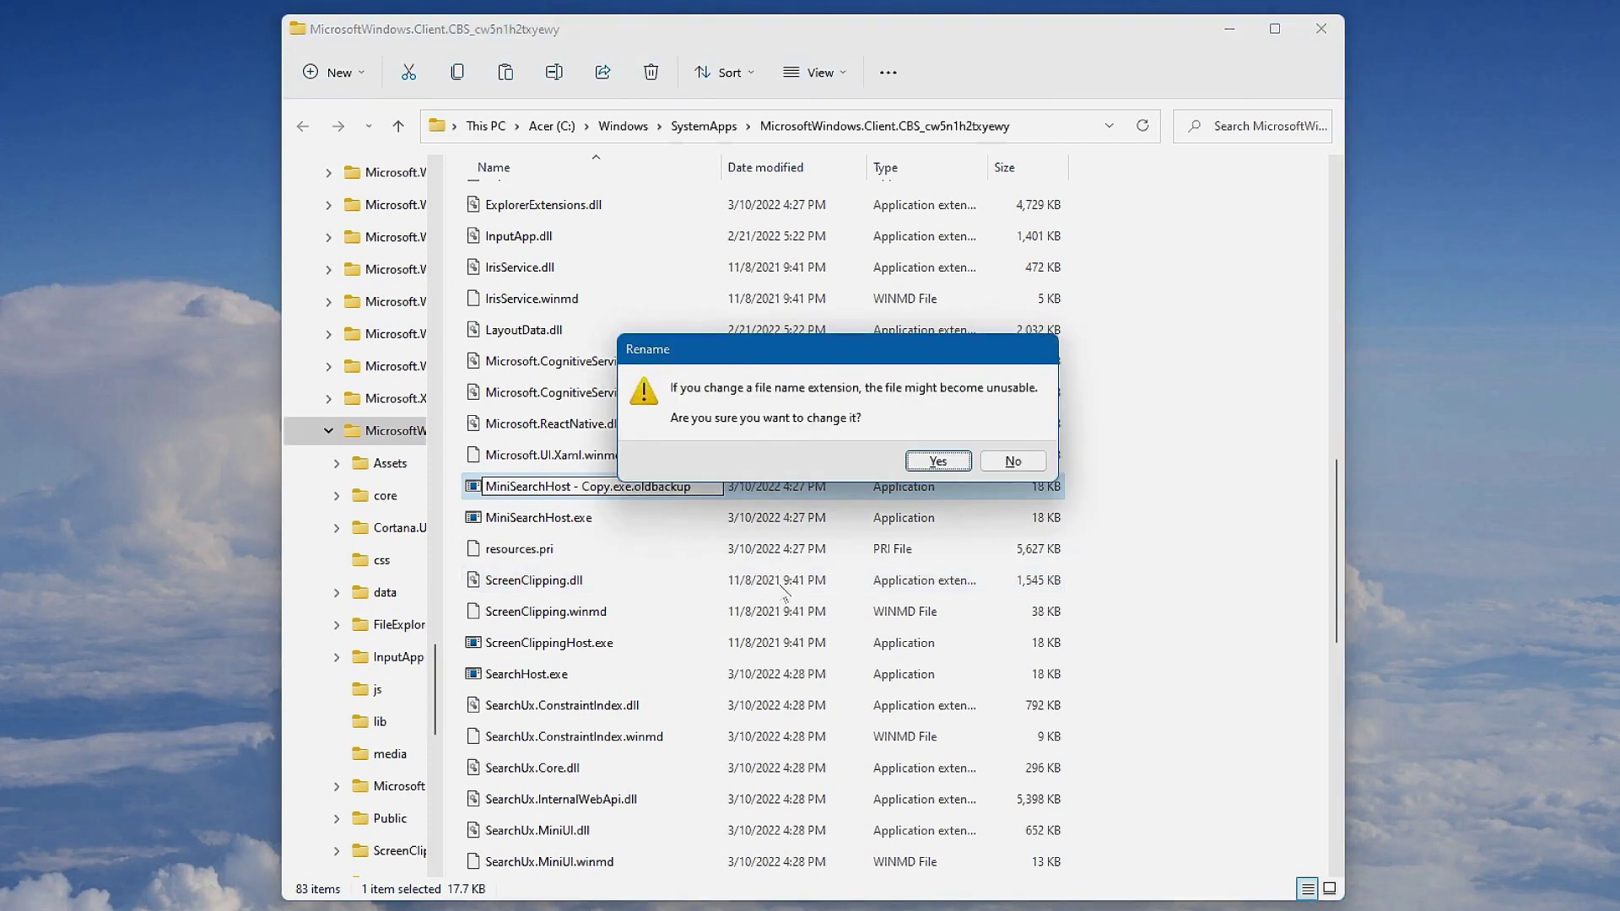
key(Return)
key(Return)
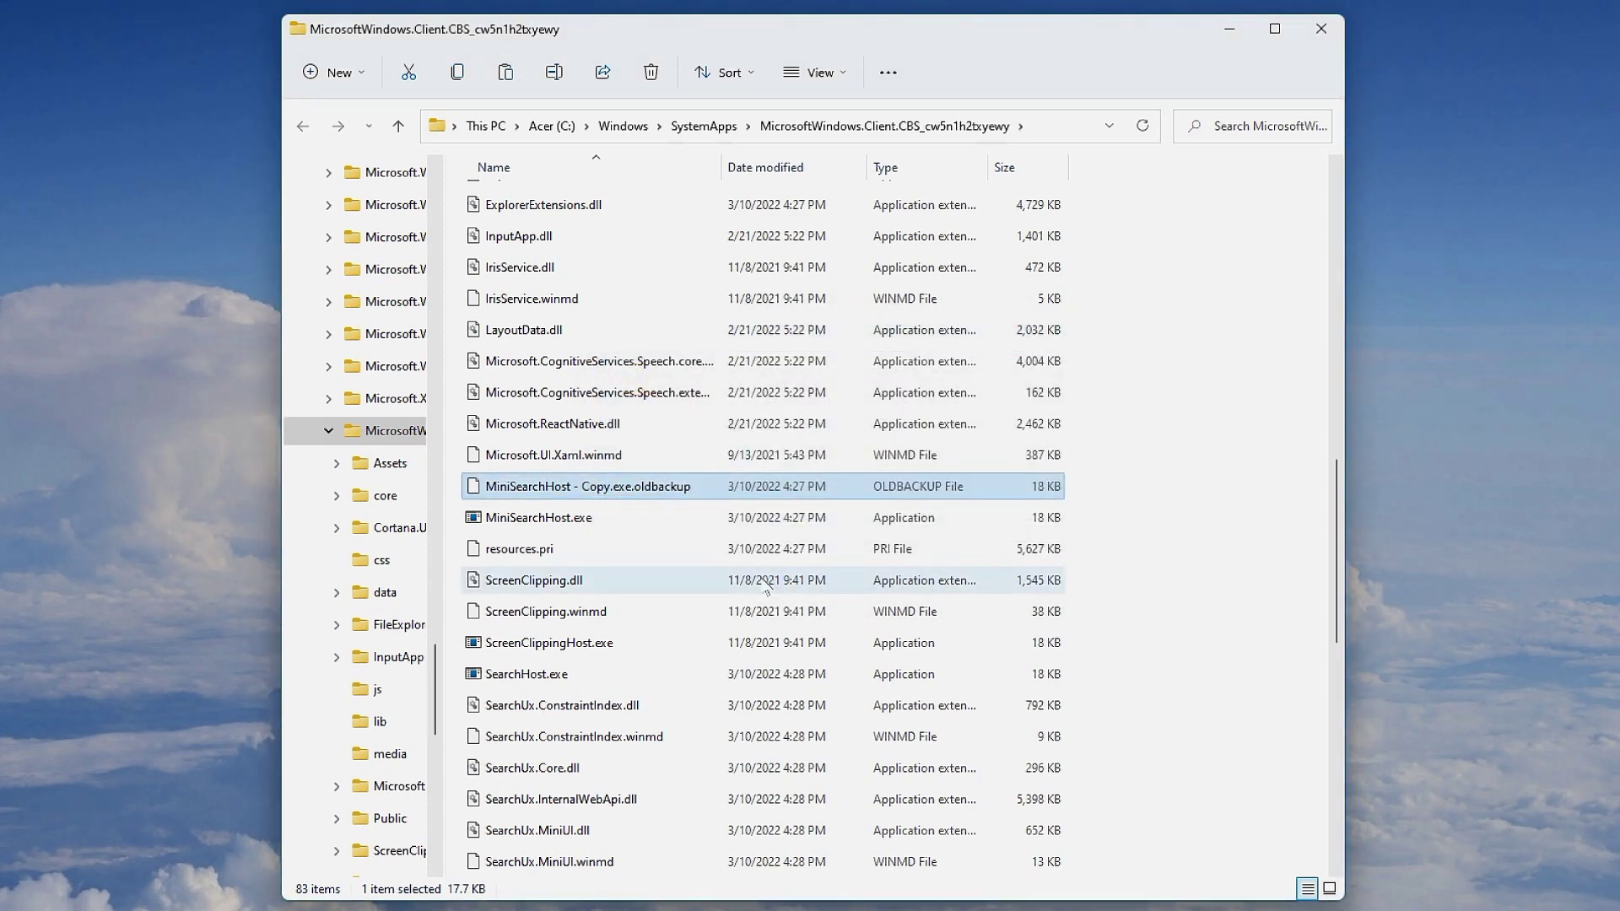
click(630, 529)
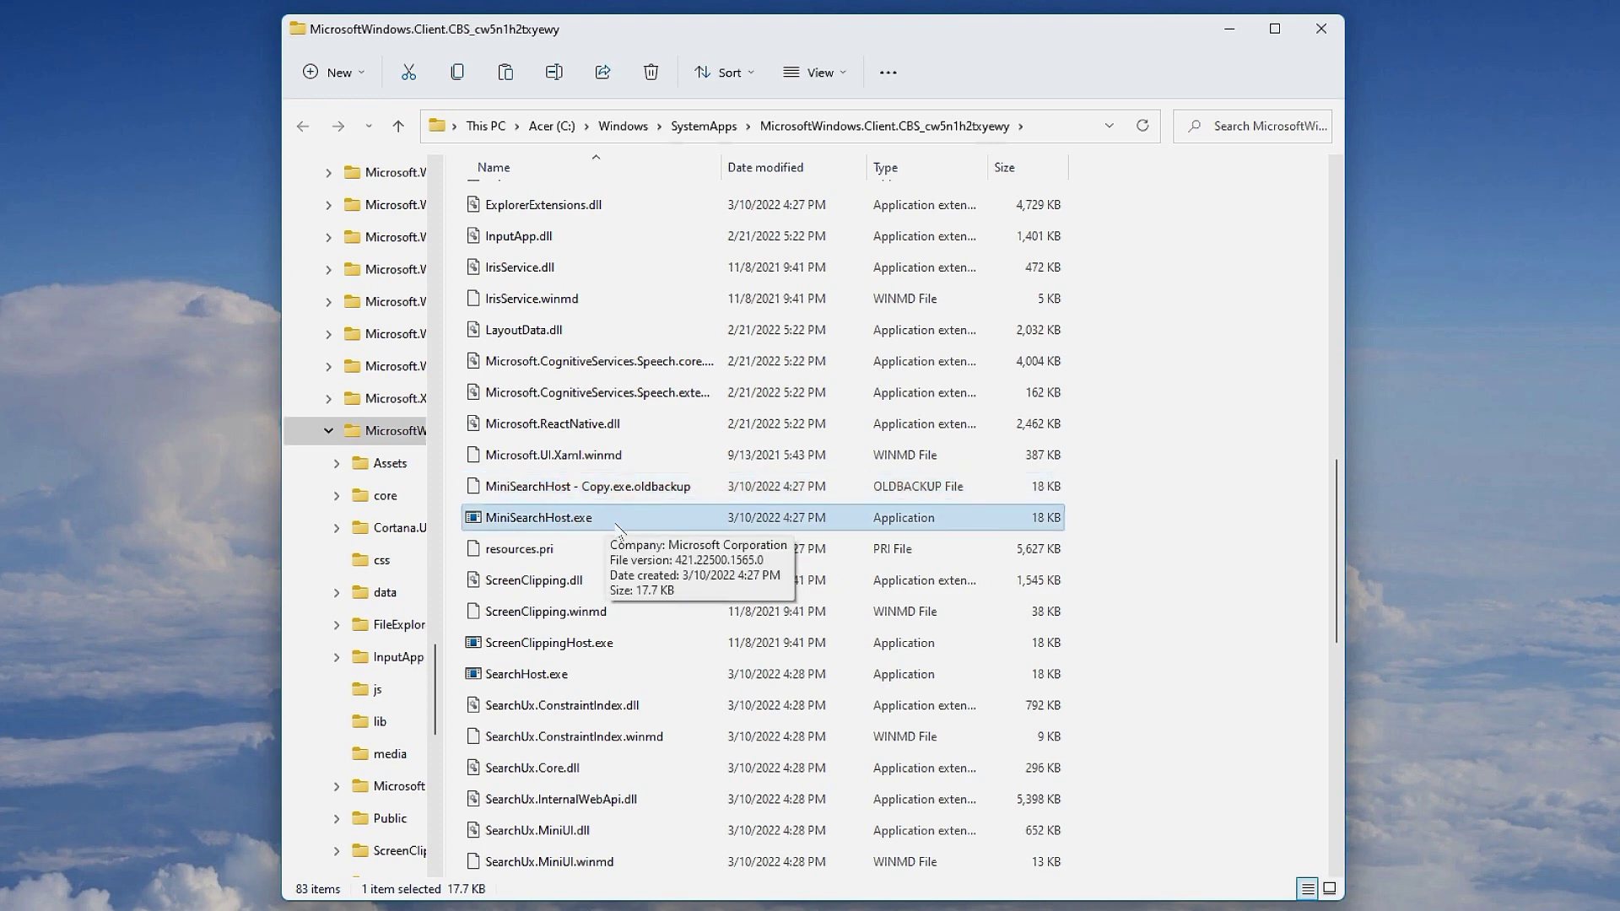
- Paste a copy of SearchHost.exe into the same folder
click(618, 672)
double_click(618, 672)
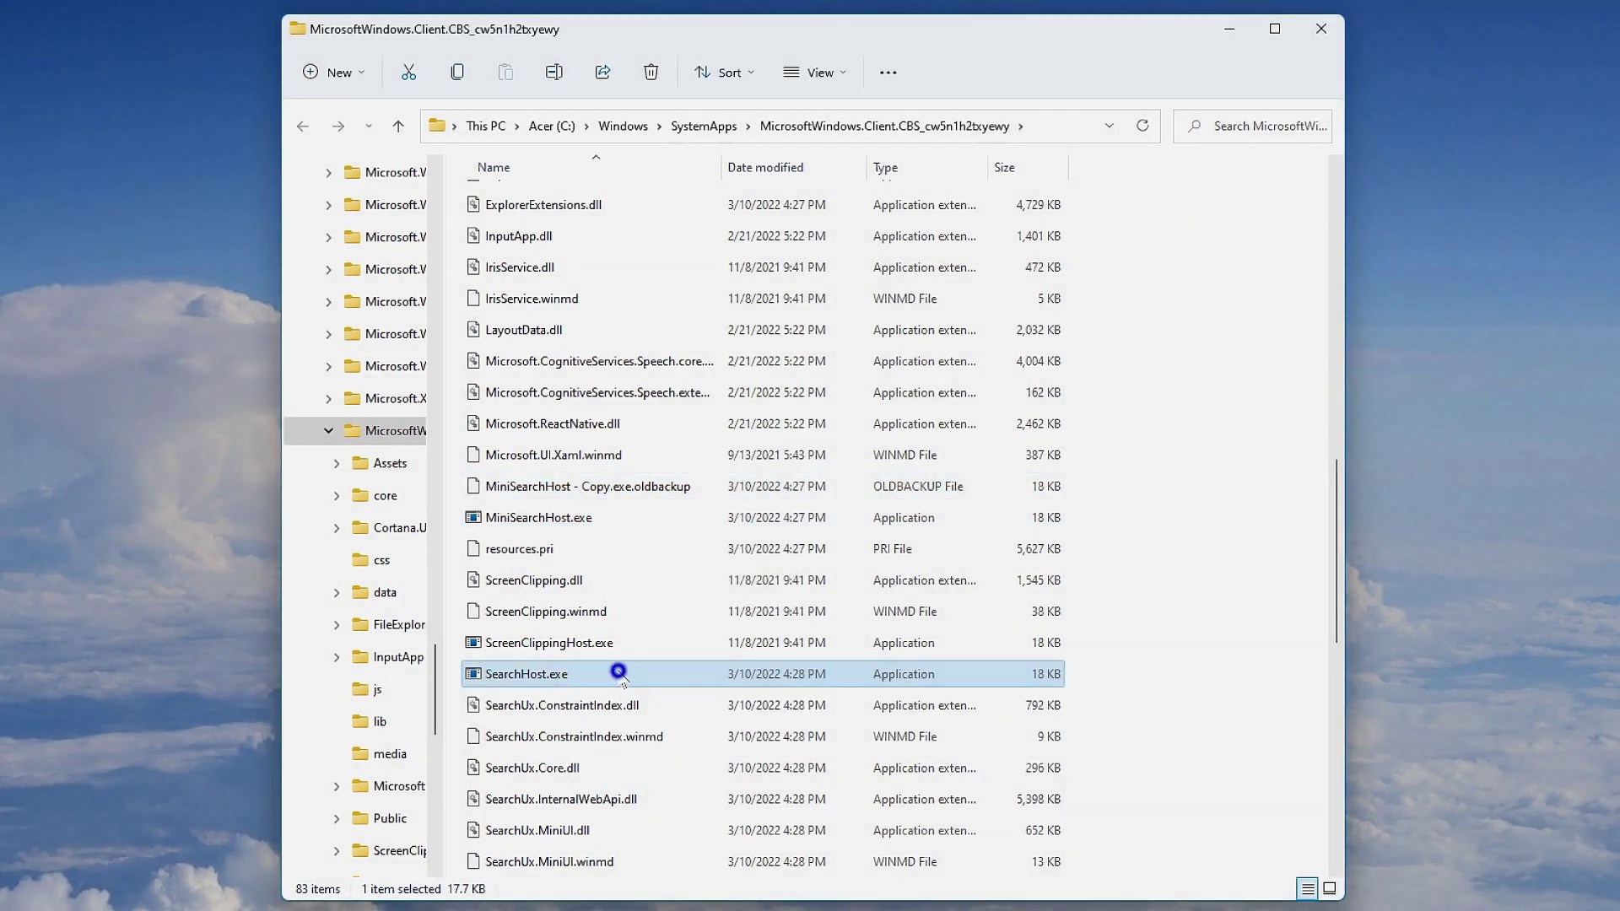
right_click(619, 673)
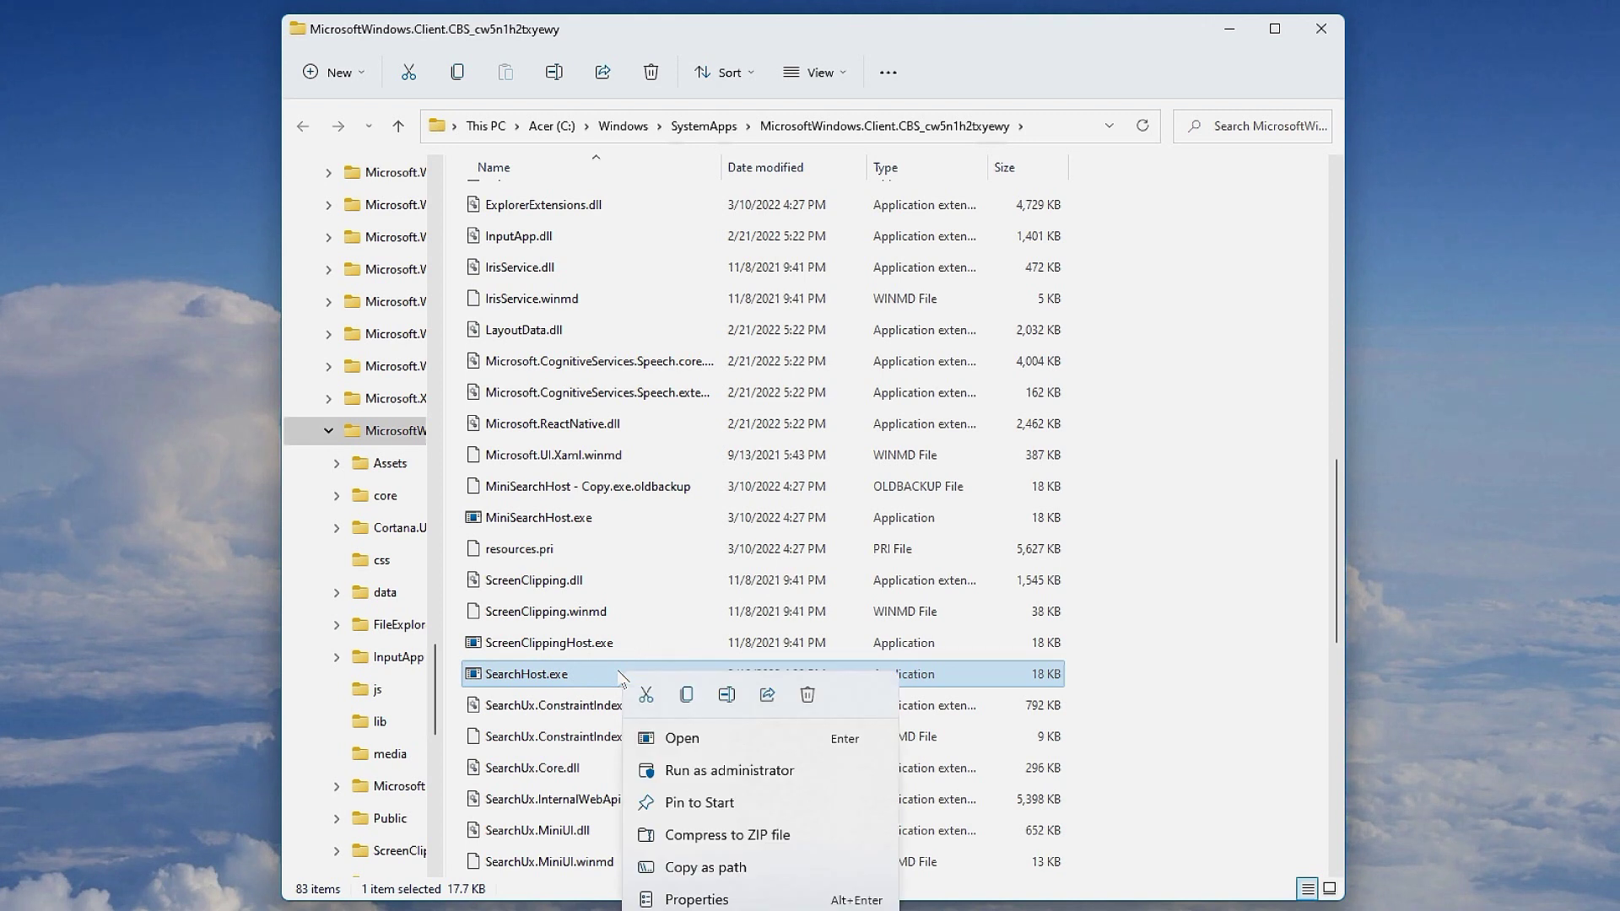
click(687, 695)
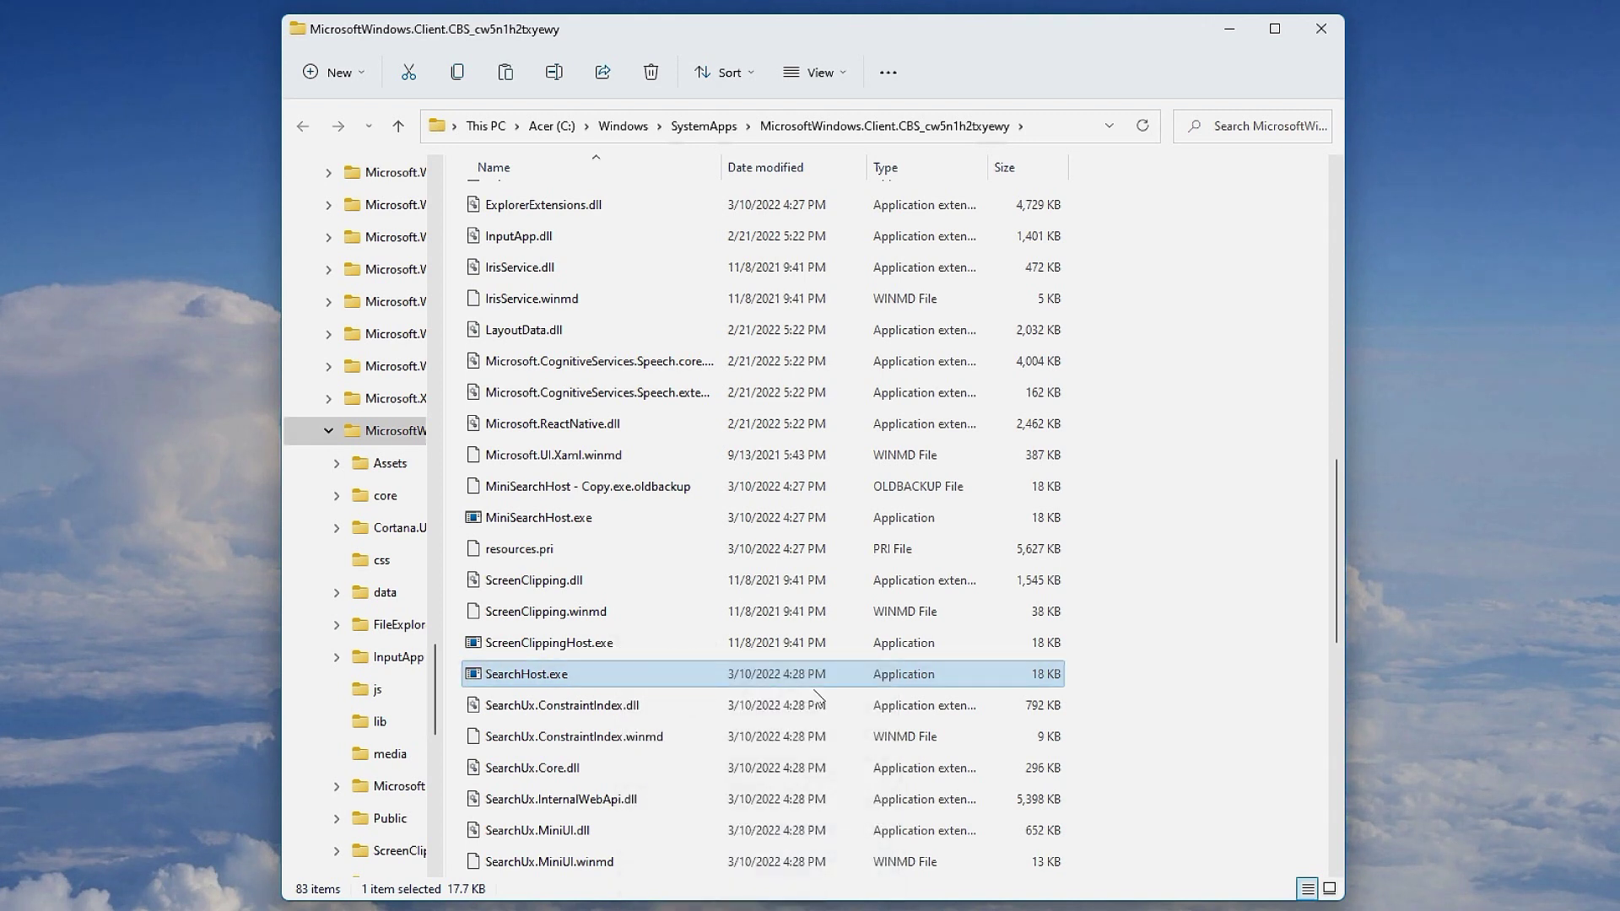
click(1106, 688)
right_click(1106, 687)
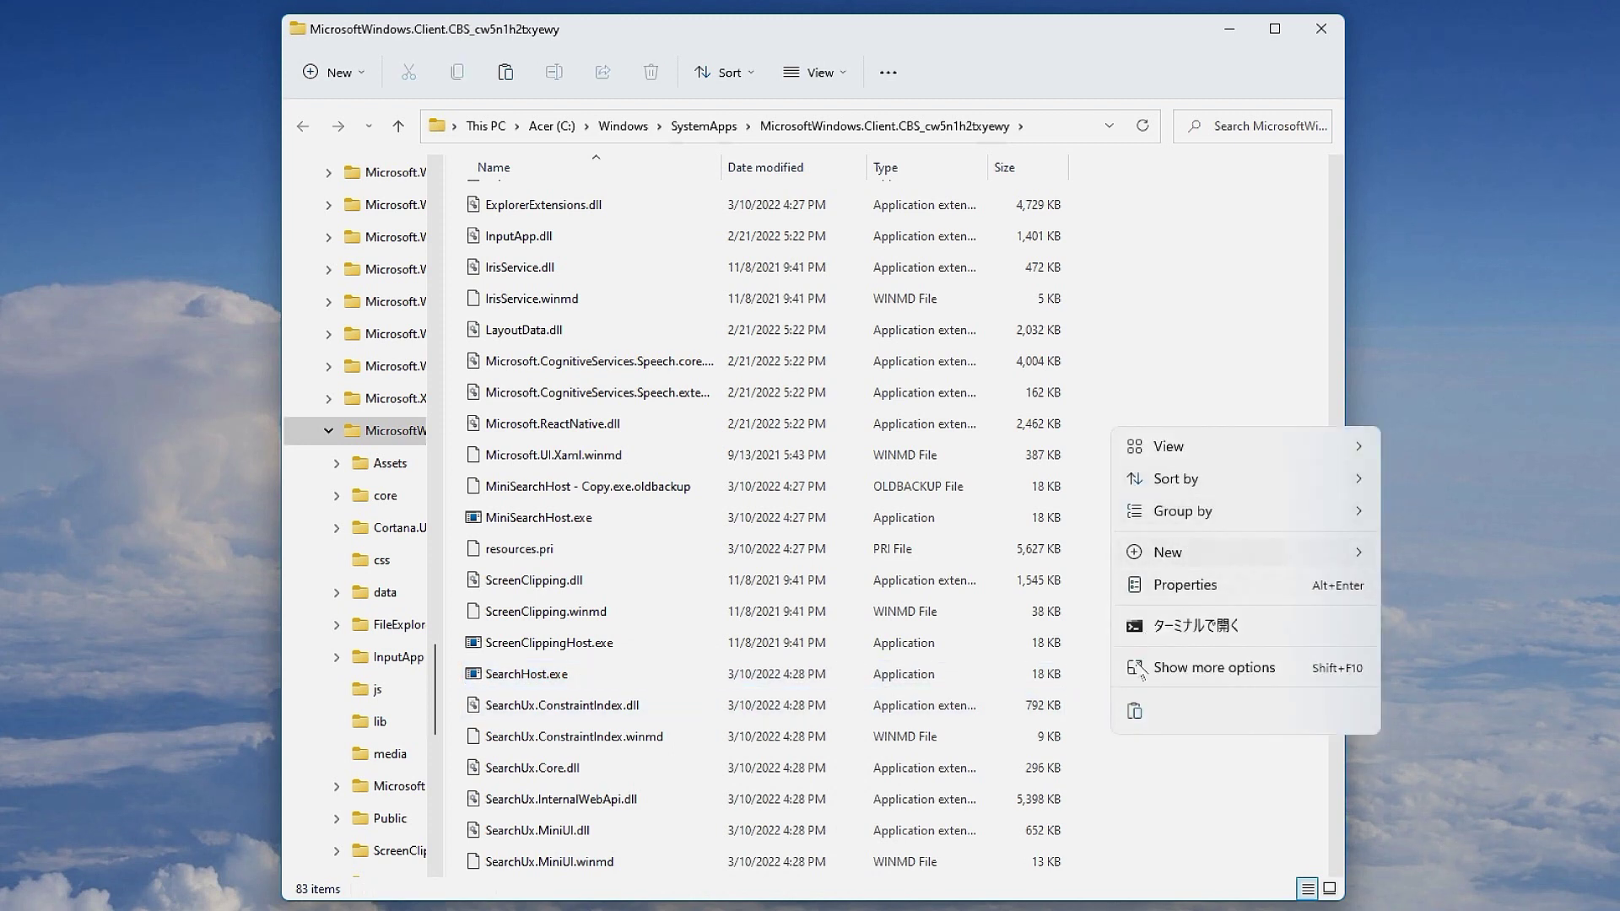
click(1132, 707)
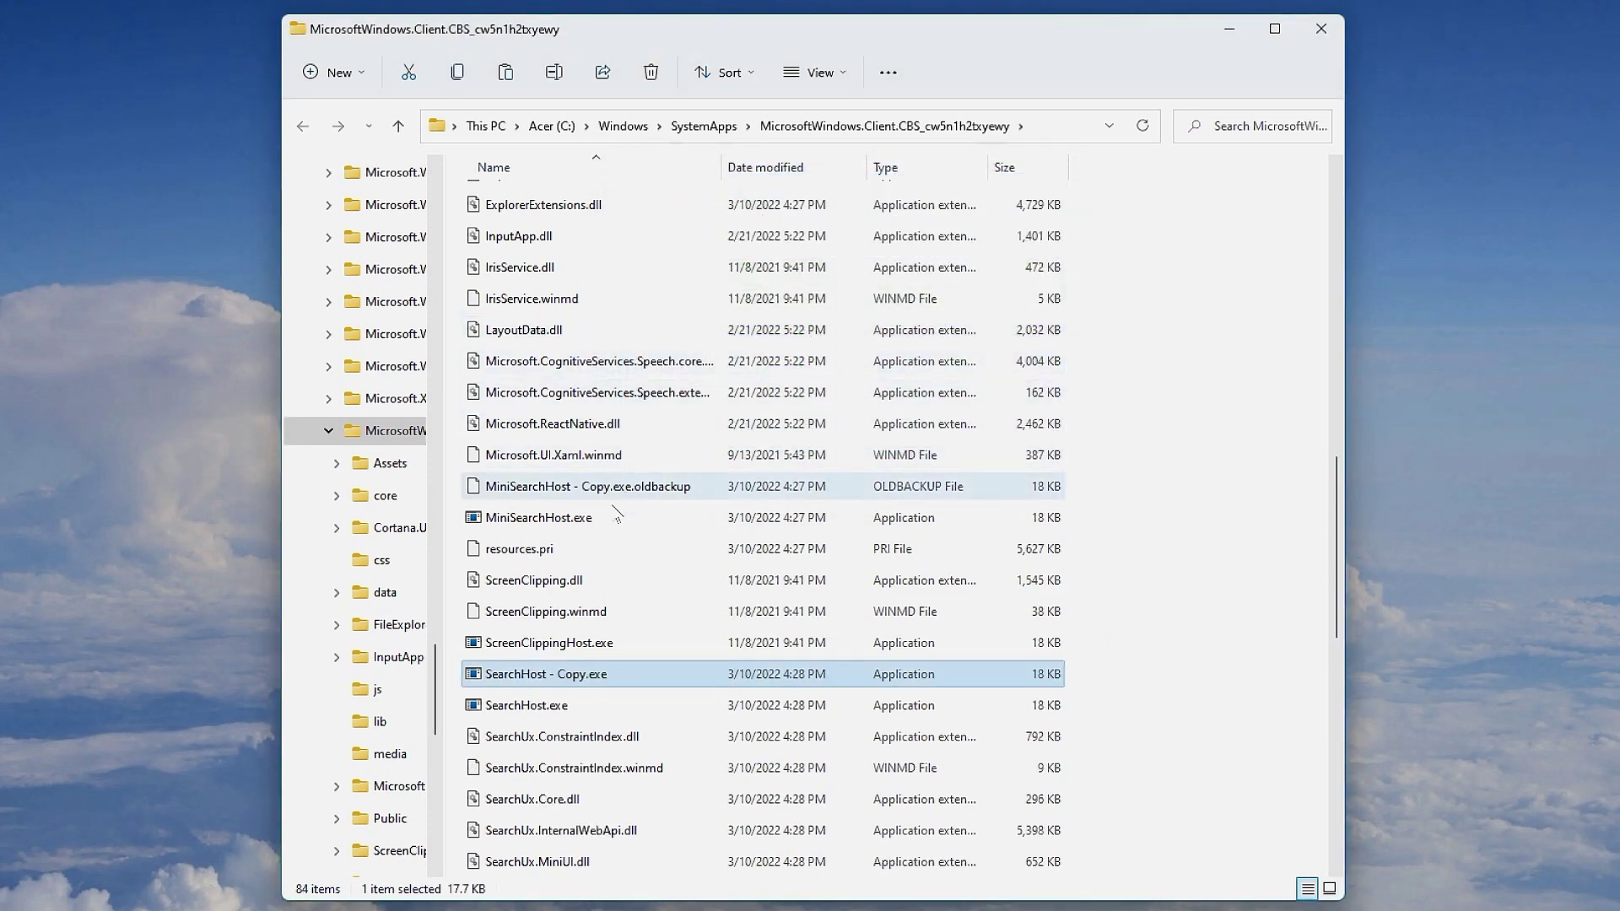
- Copy the name 'MiniSearchHost.exe' from its rename box, leaving it unchanged, and reopen Task Manager
click(574, 517)
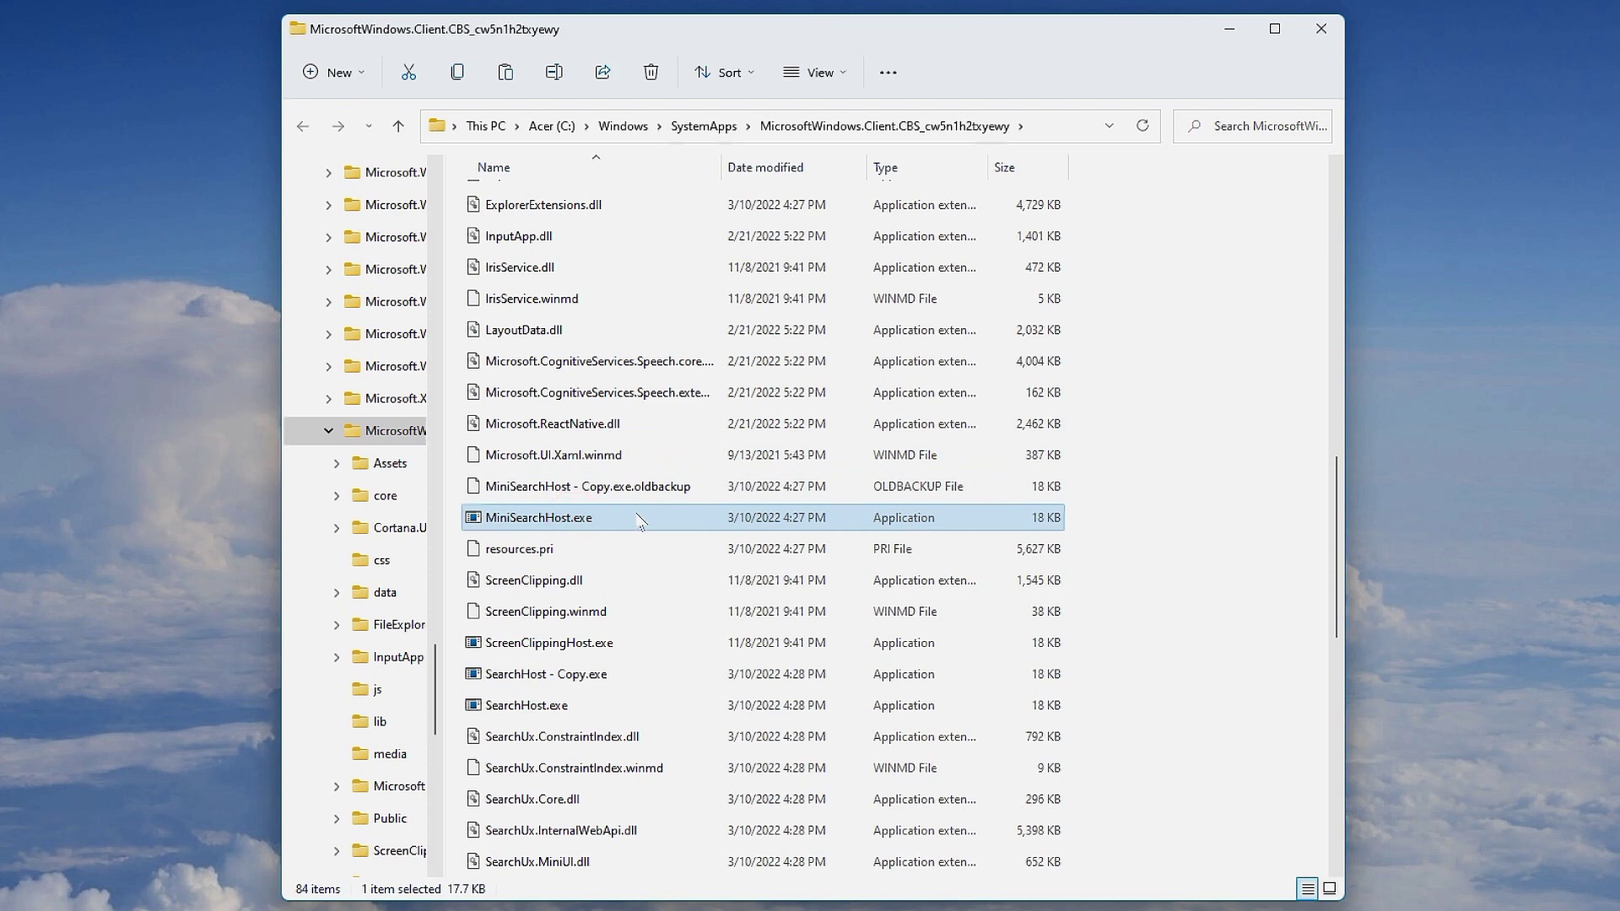
right_click(559, 517)
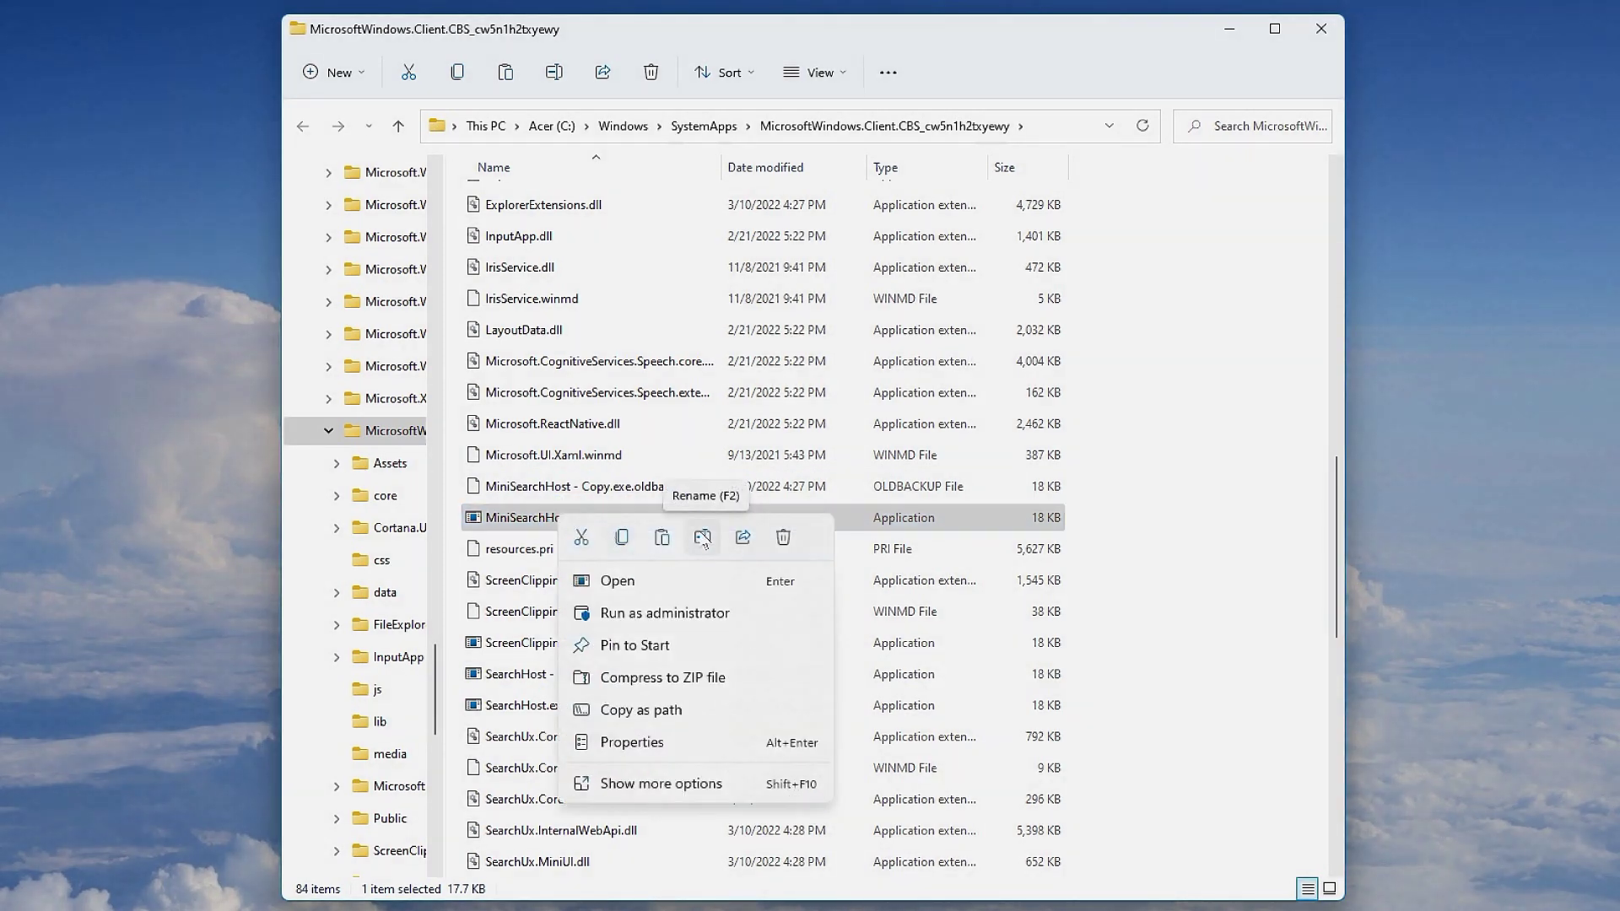
click(703, 538)
click(617, 518)
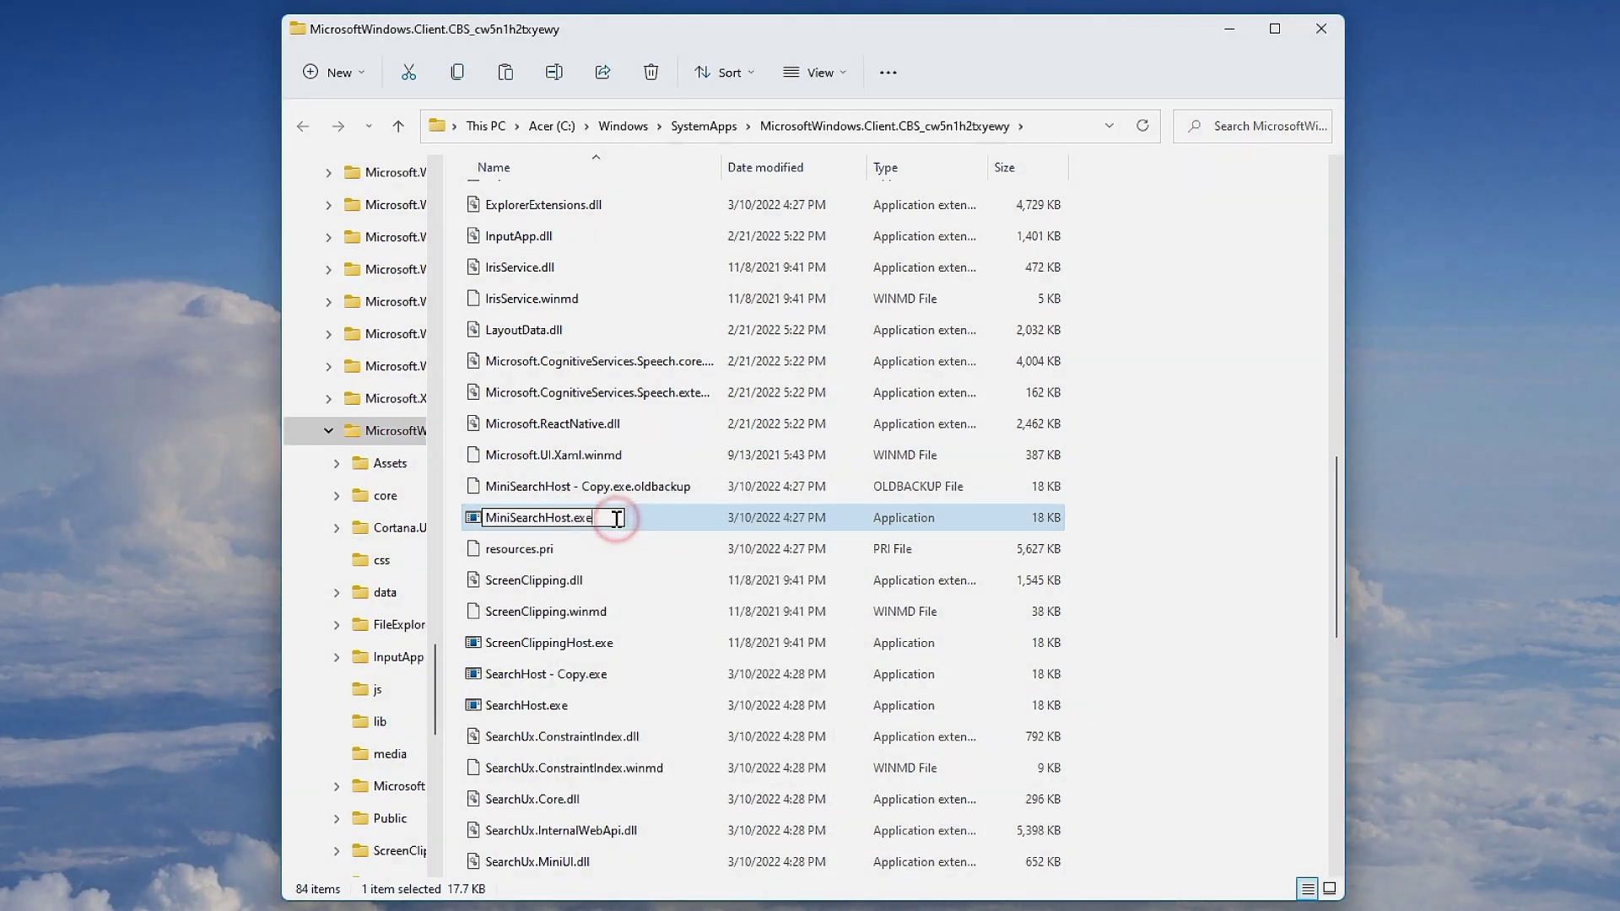
double_click(617, 518)
right_click(552, 519)
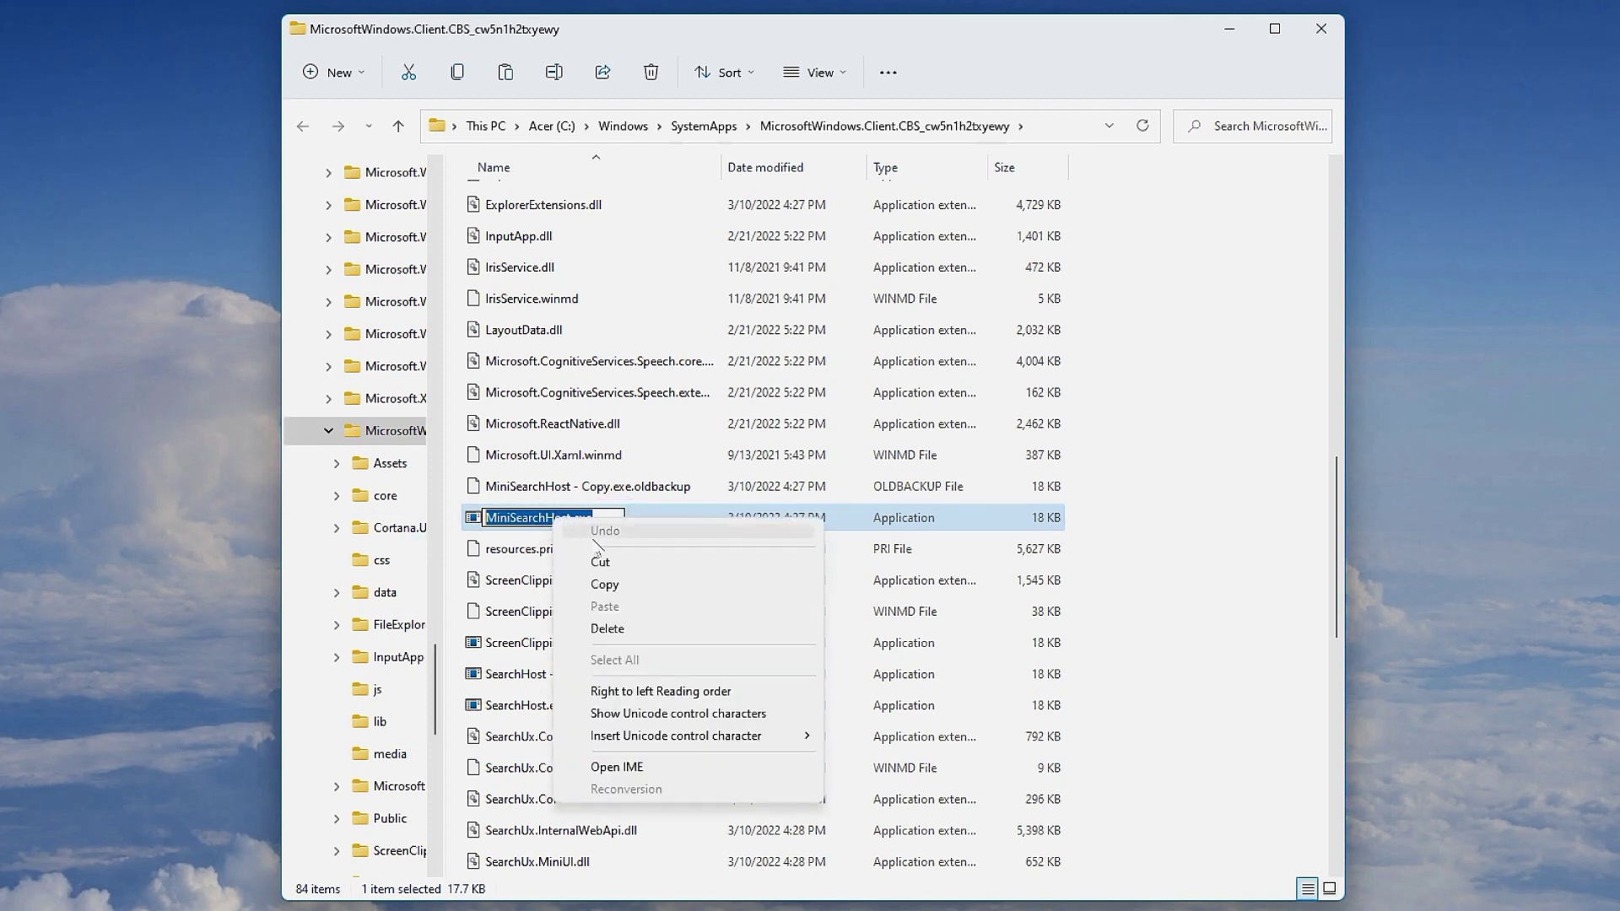
click(612, 584)
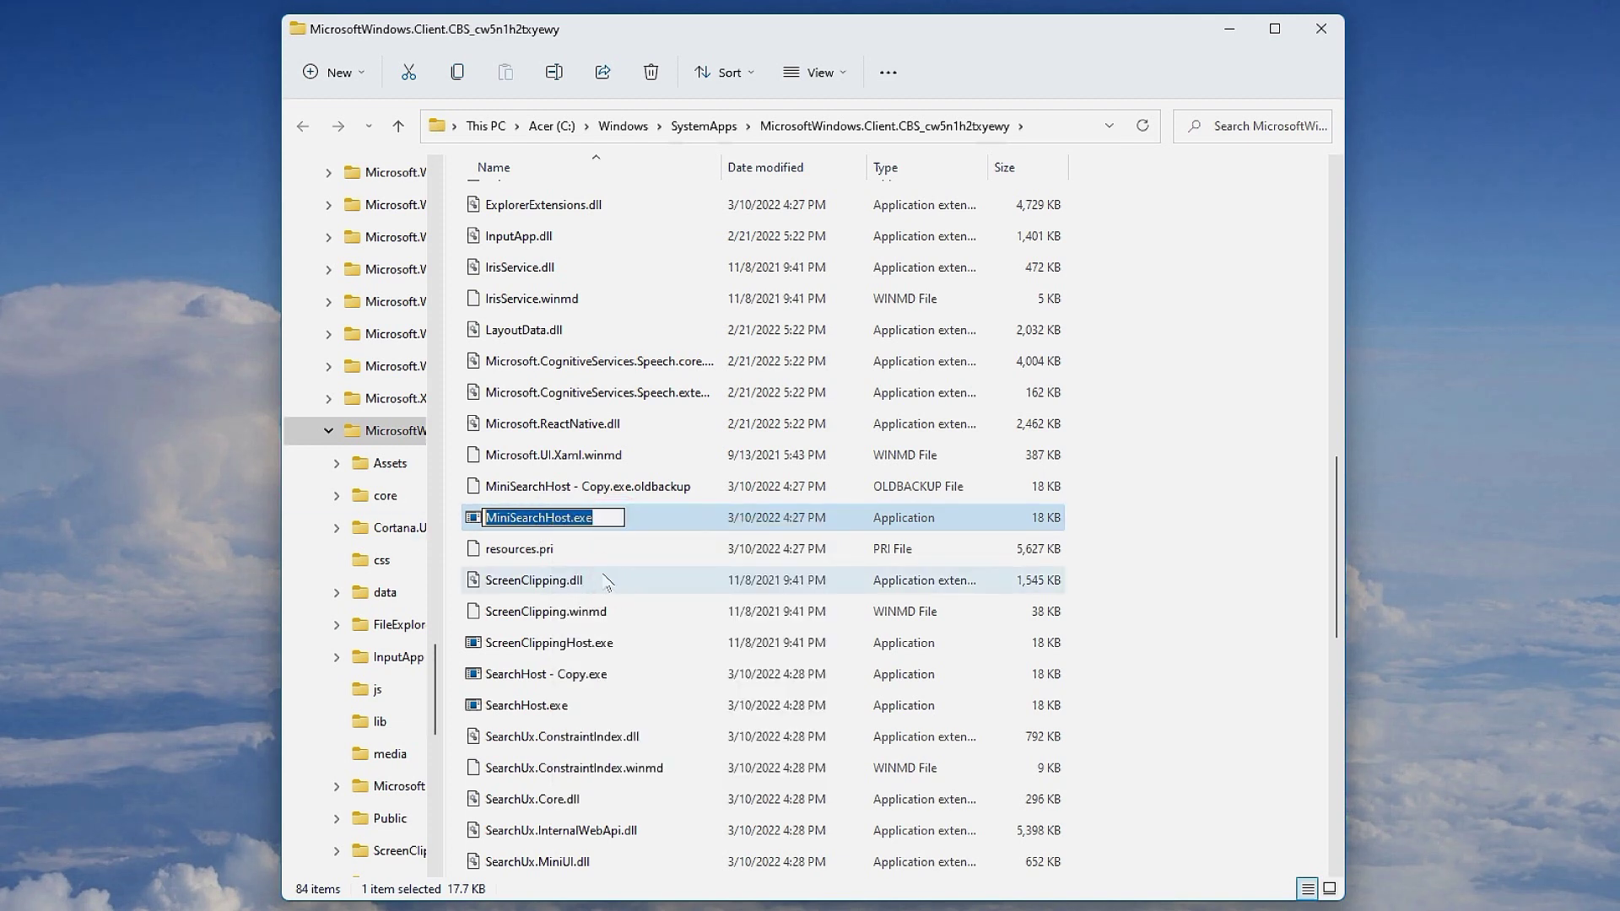
click(549, 549)
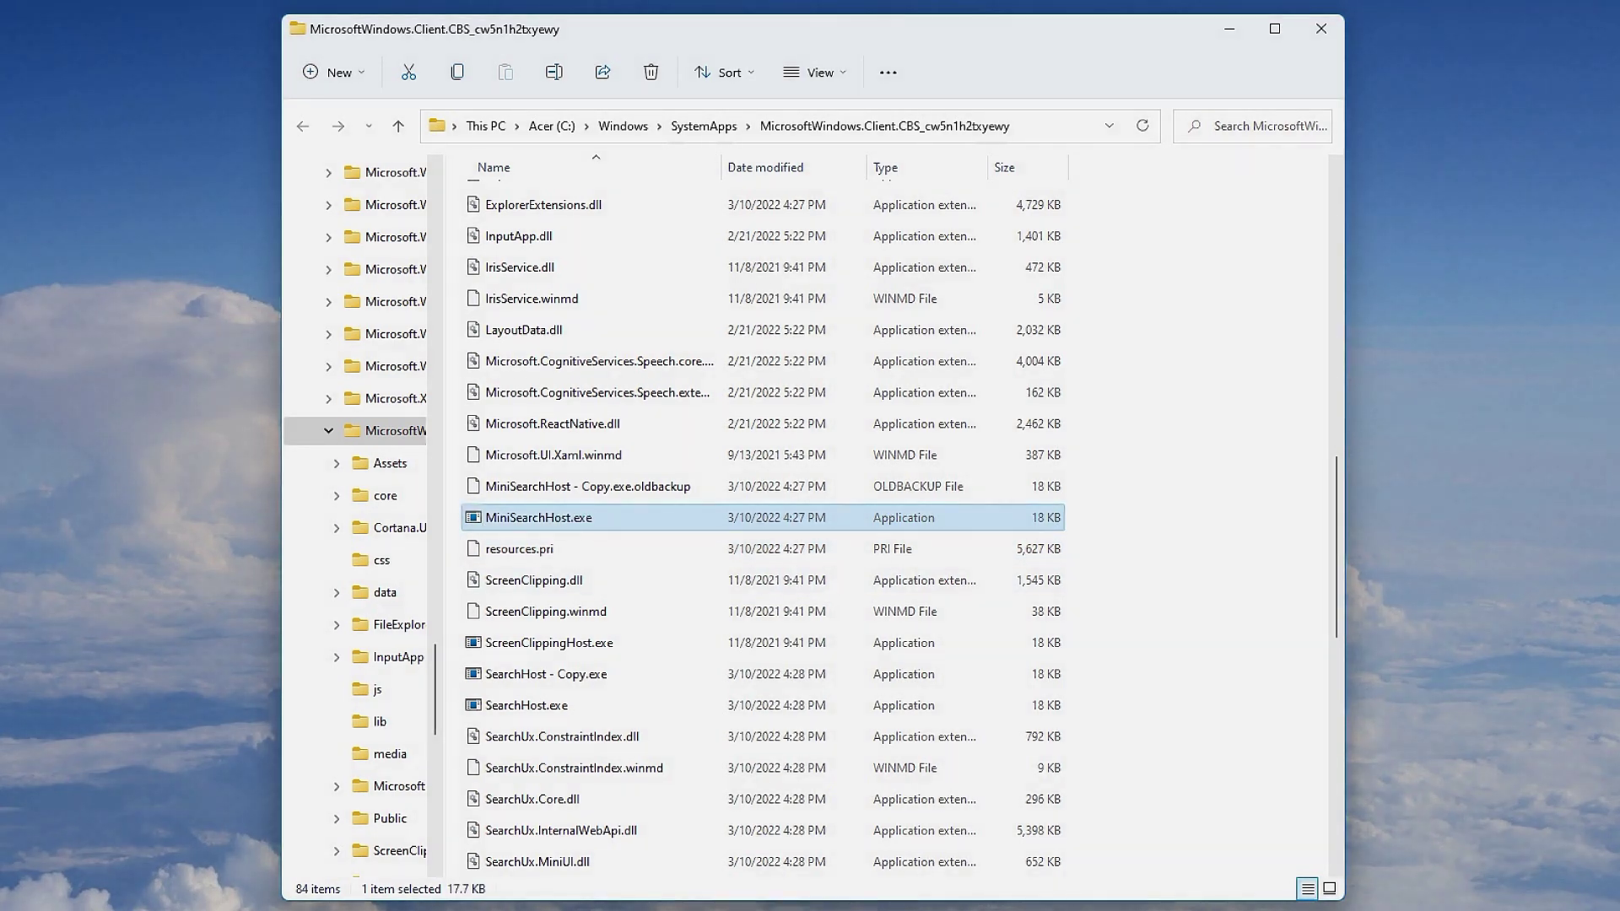
key(ctrl+shift+Escape)
- End MiniSearchHost.exe under Search again and minimize Task Manager
right_click(698, 590)
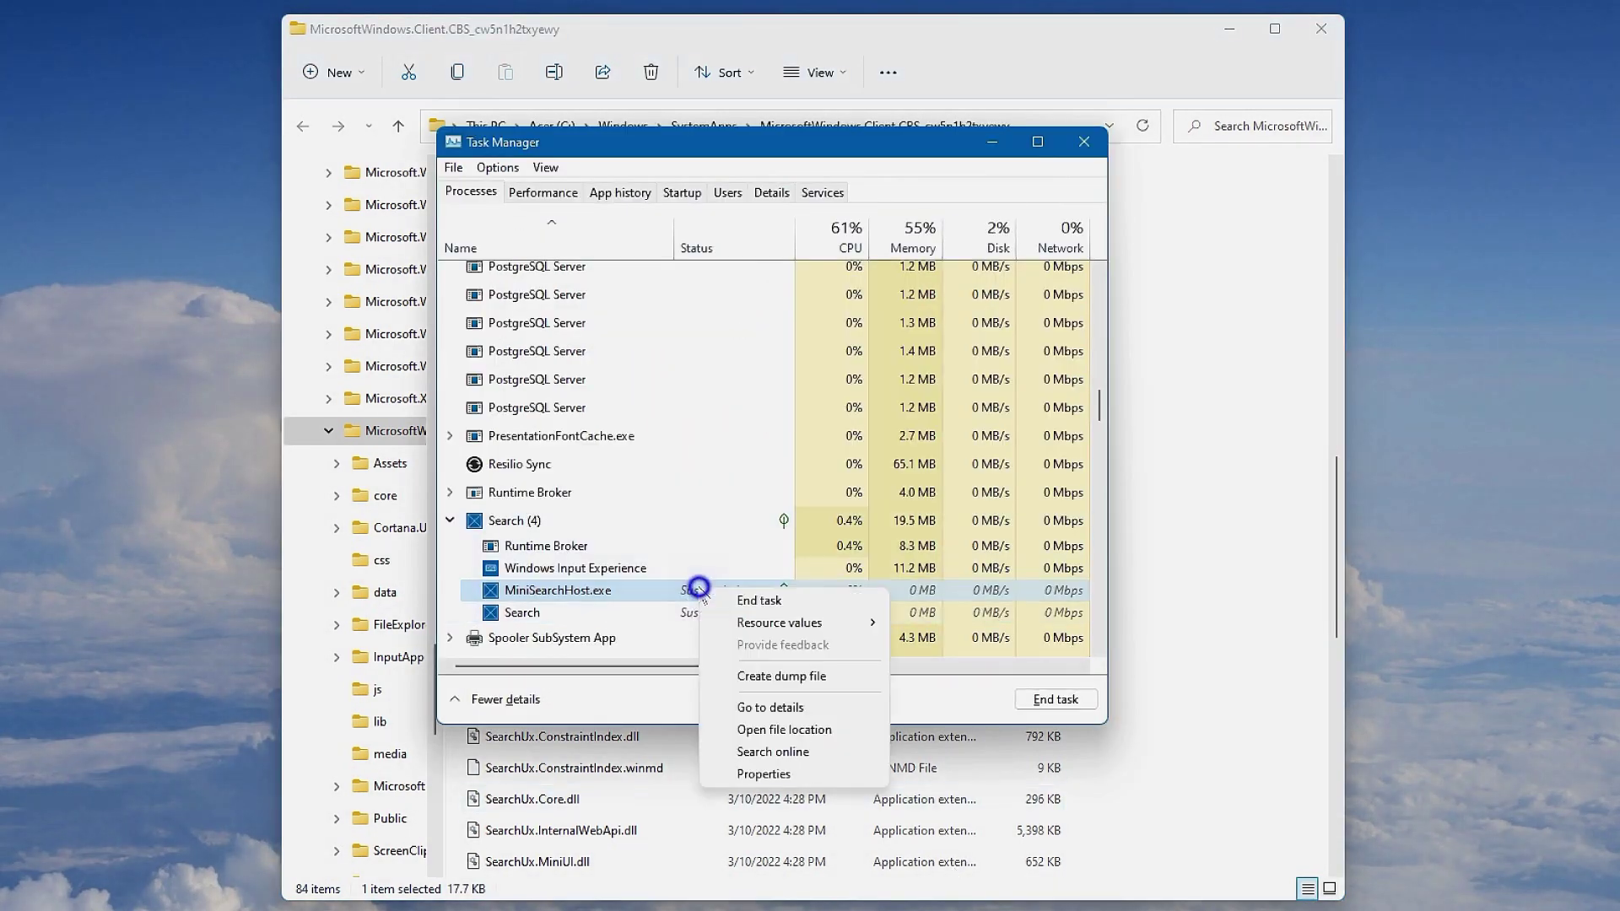
right_click(625, 566)
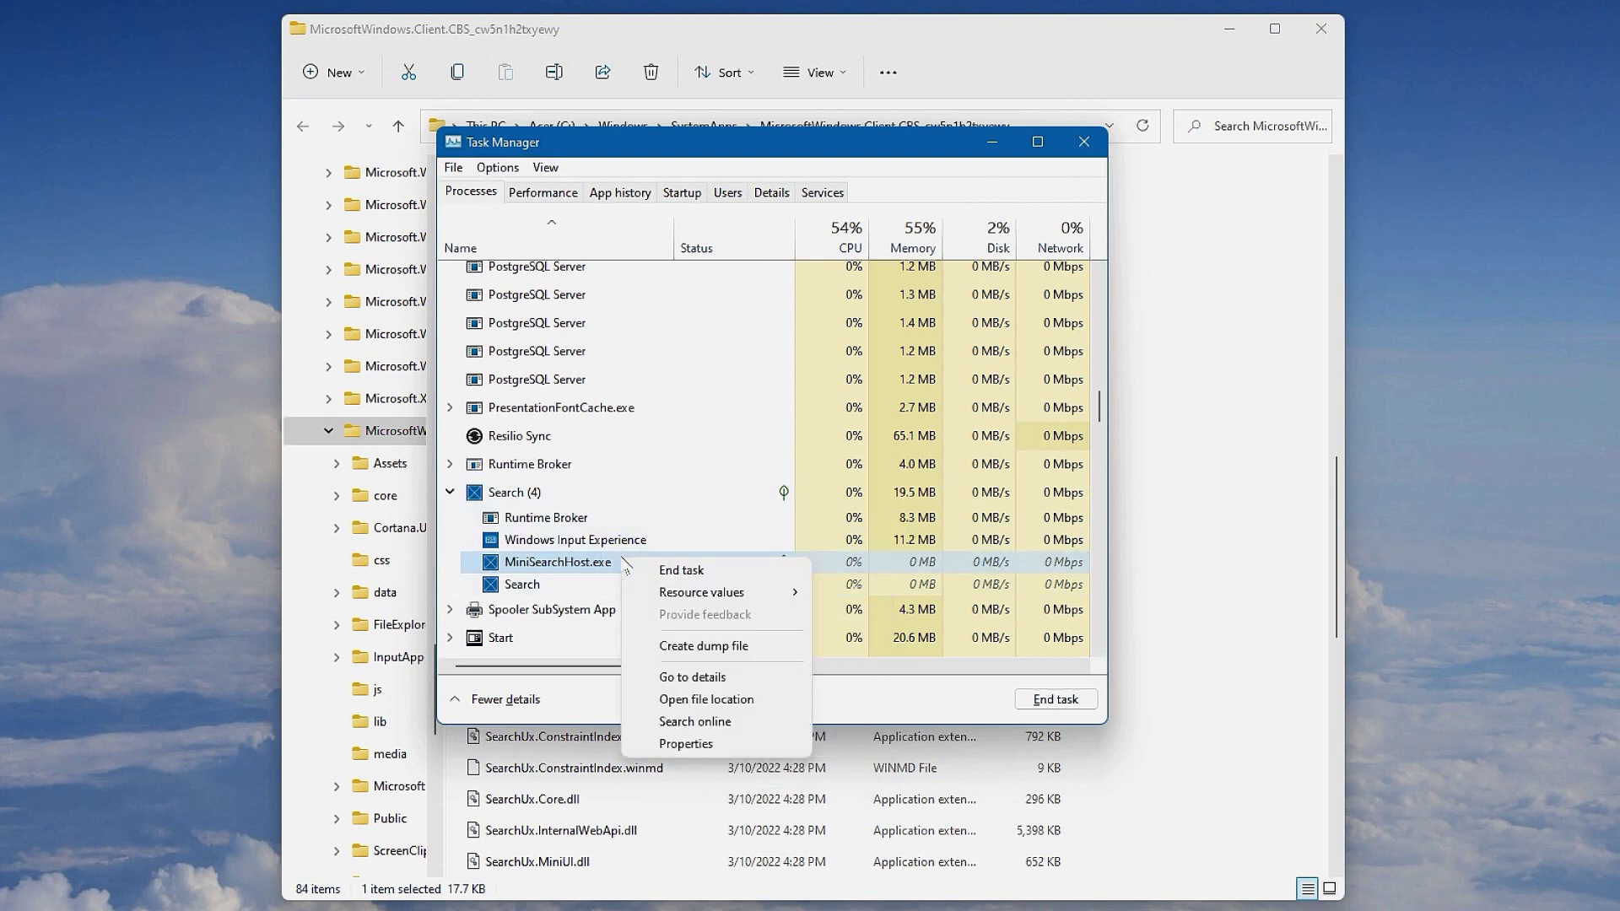
click(675, 576)
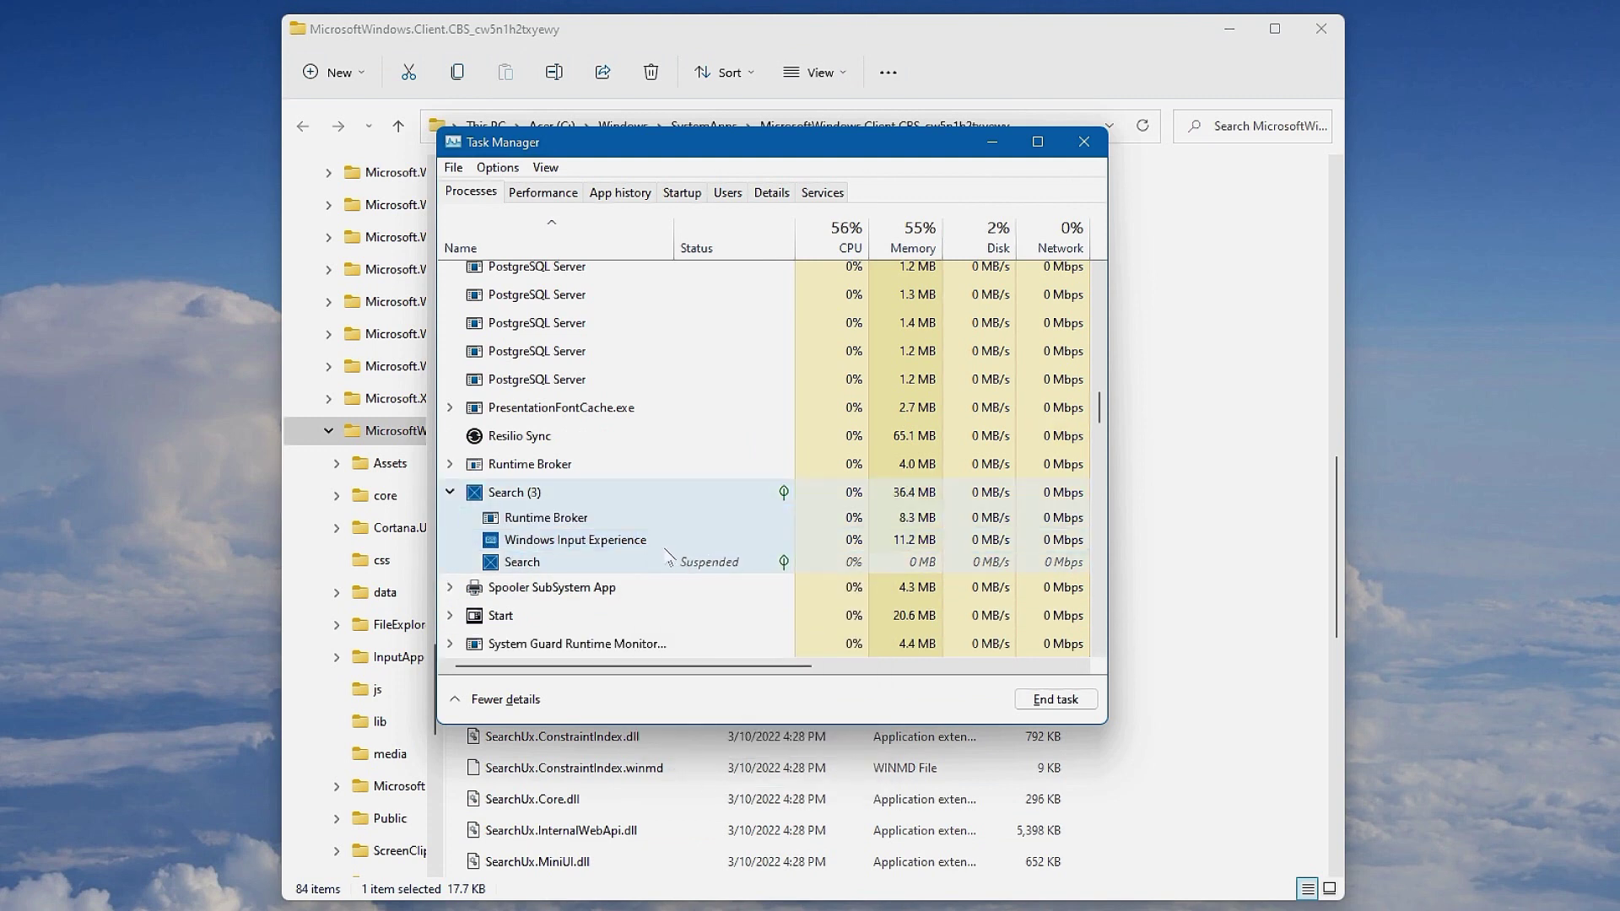
click(989, 141)
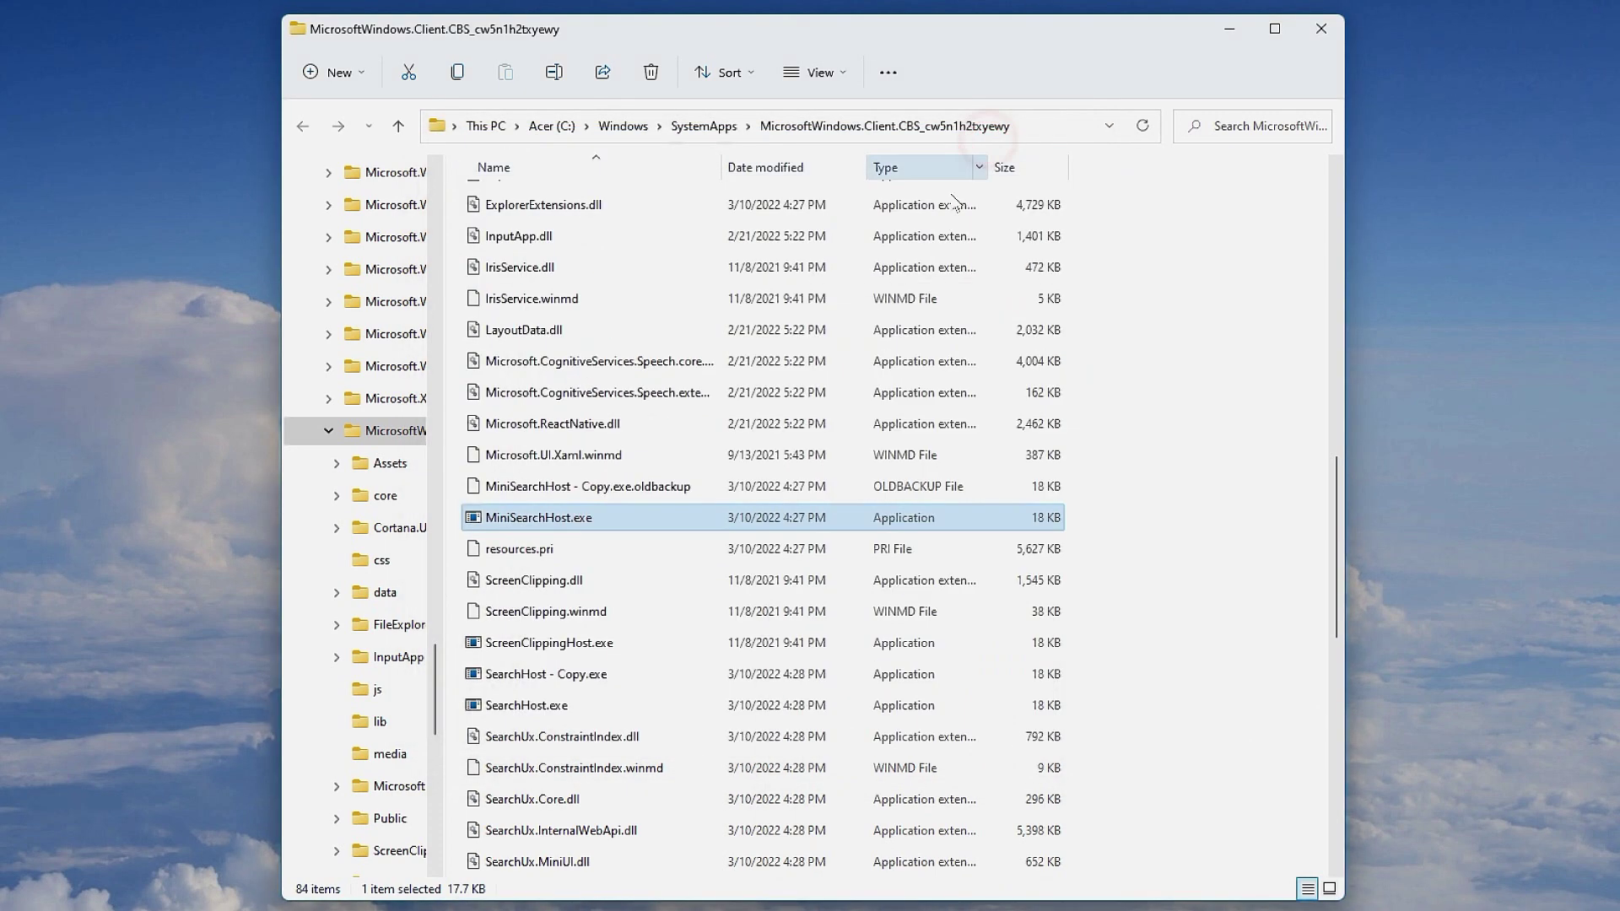
- Delete the original MiniSearchHost.exe from the folder
right_click(592, 519)
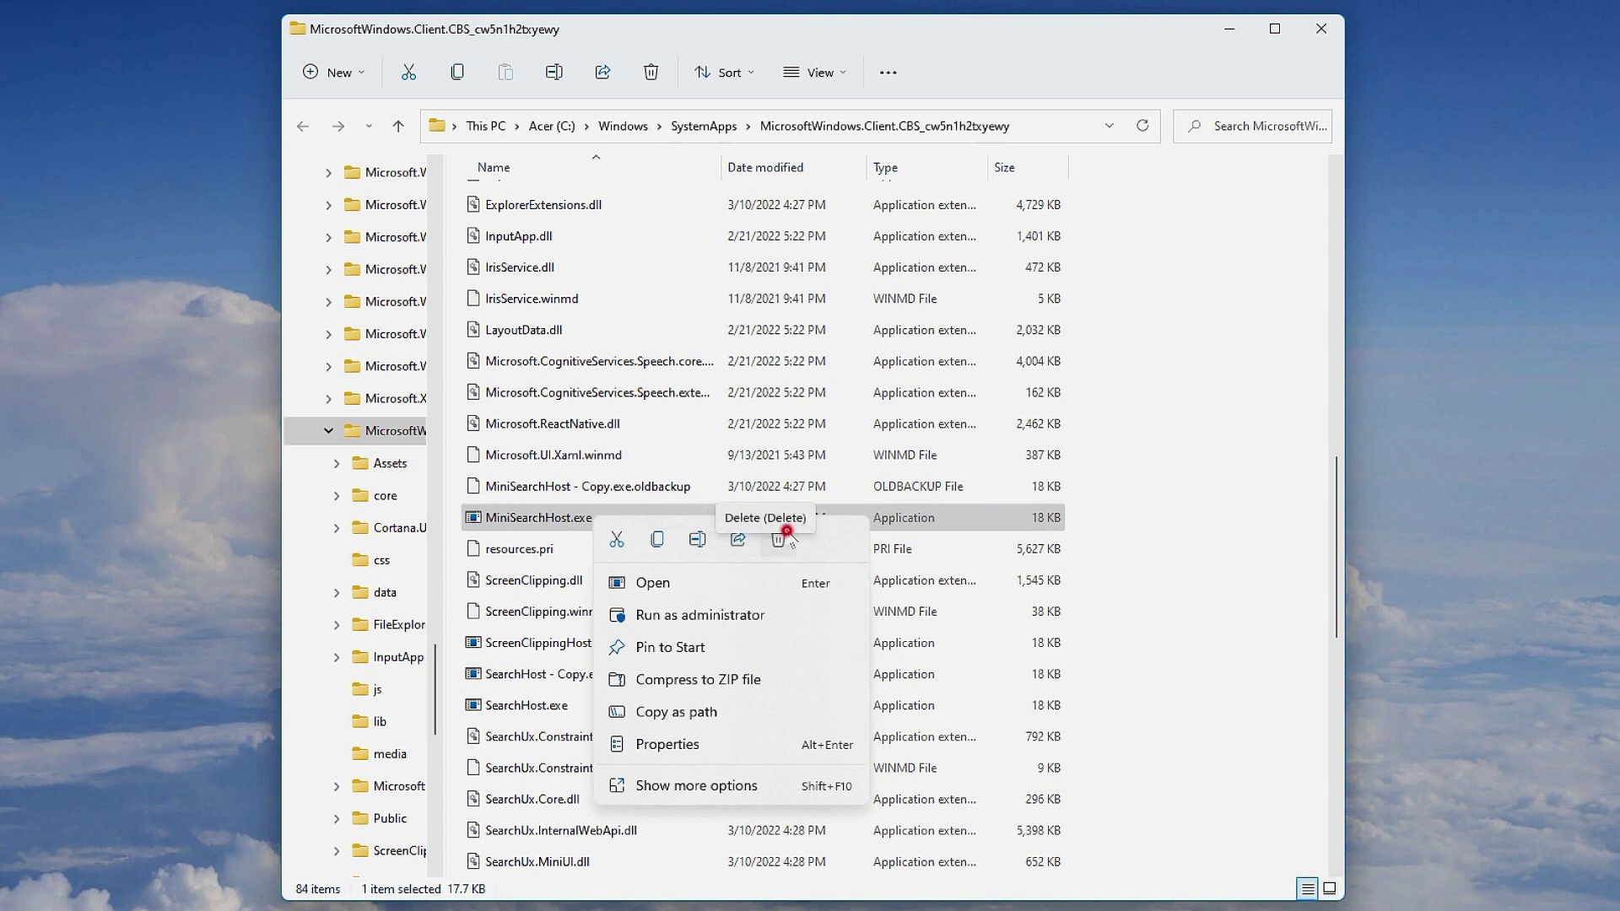
key(Escape)
key(Delete)
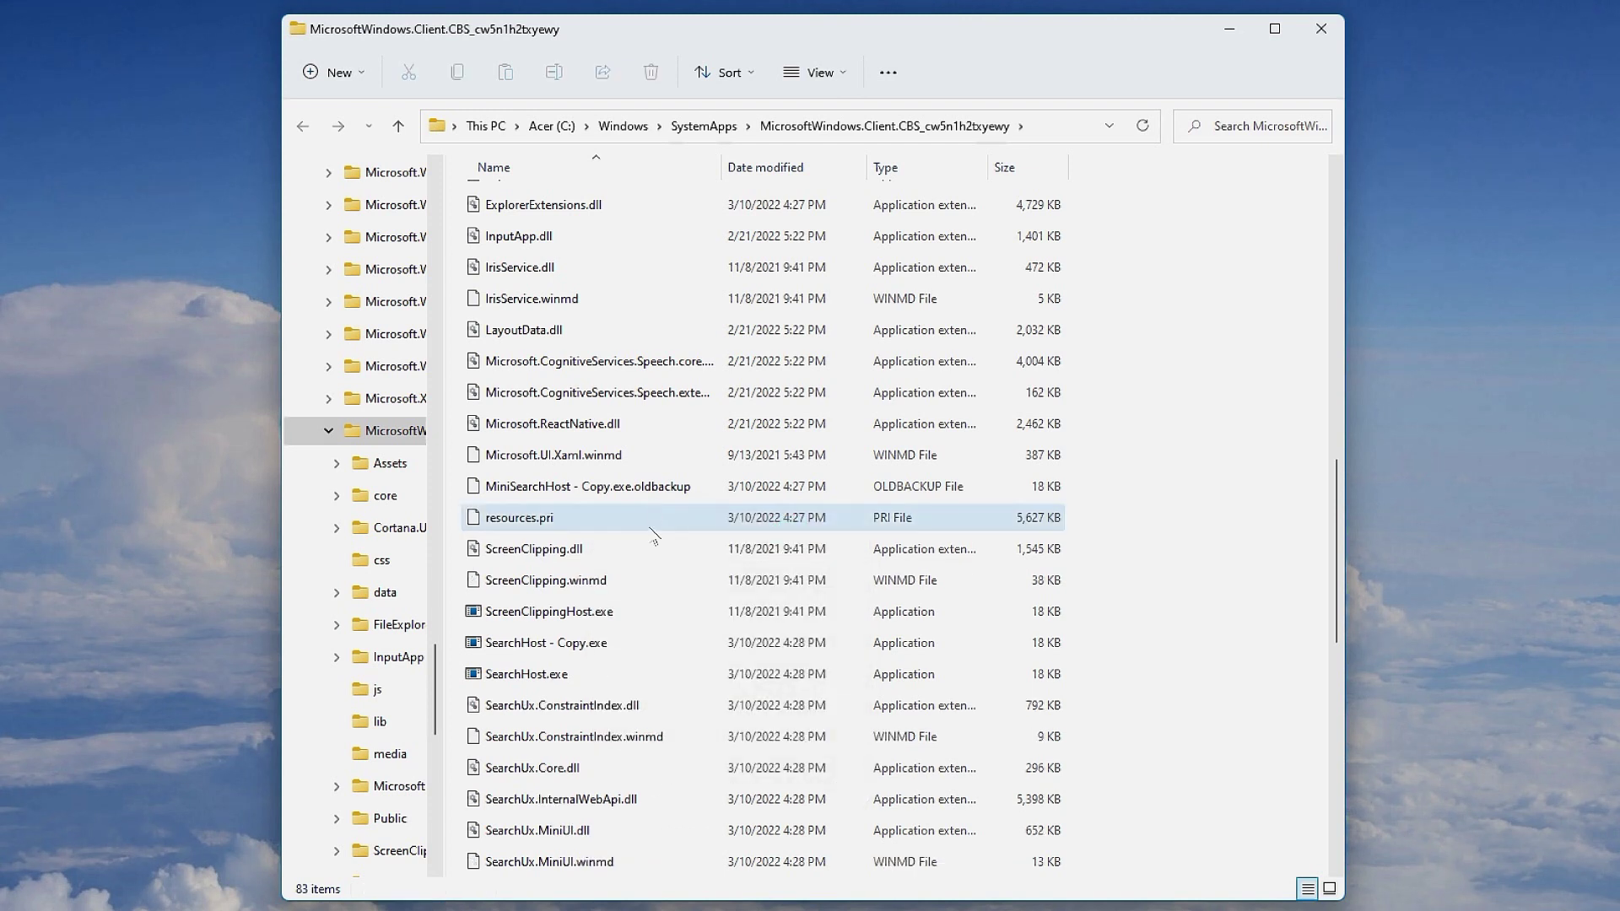
- Rename 'SearchHost - Copy.exe' to 'MiniSearchHost.exe' by pasting the copied name
click(595, 644)
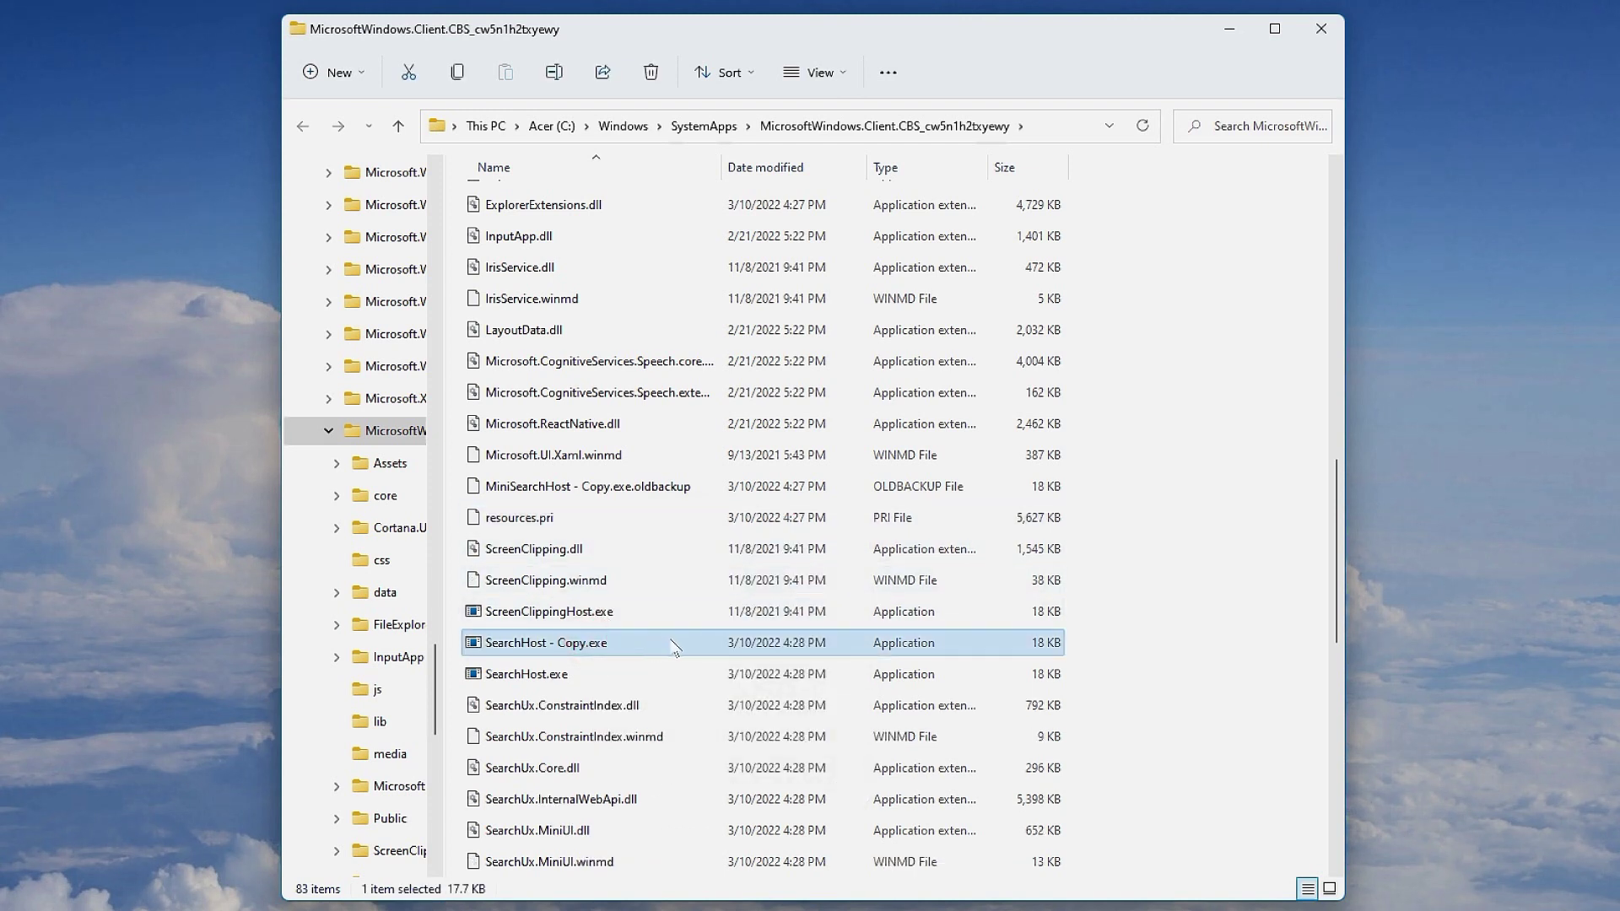
right_click(633, 642)
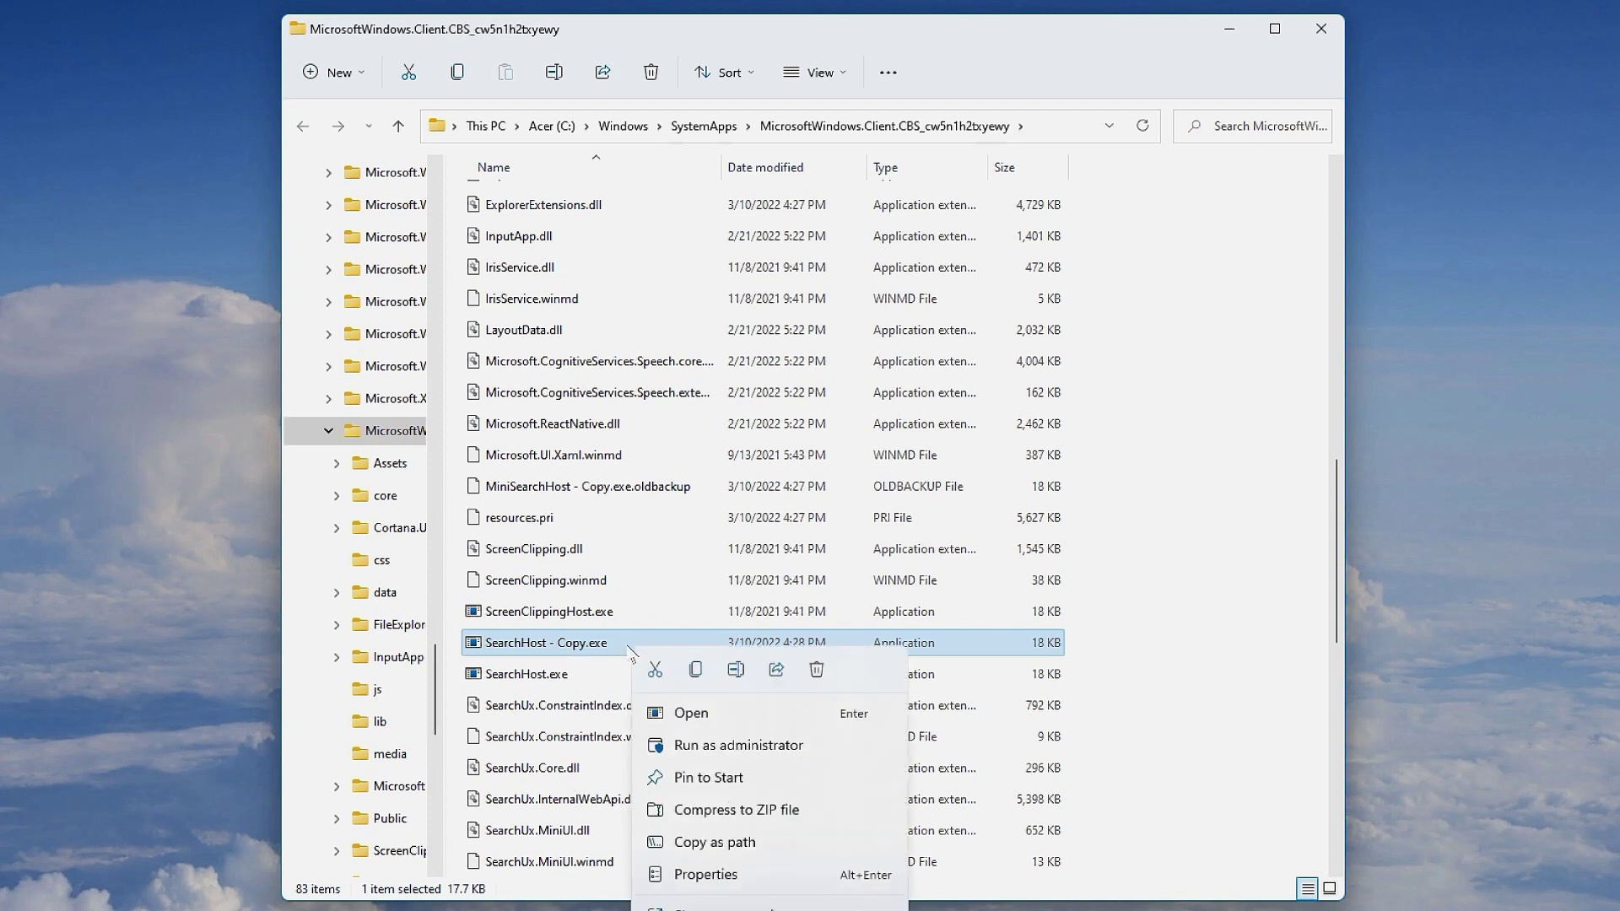
click(734, 670)
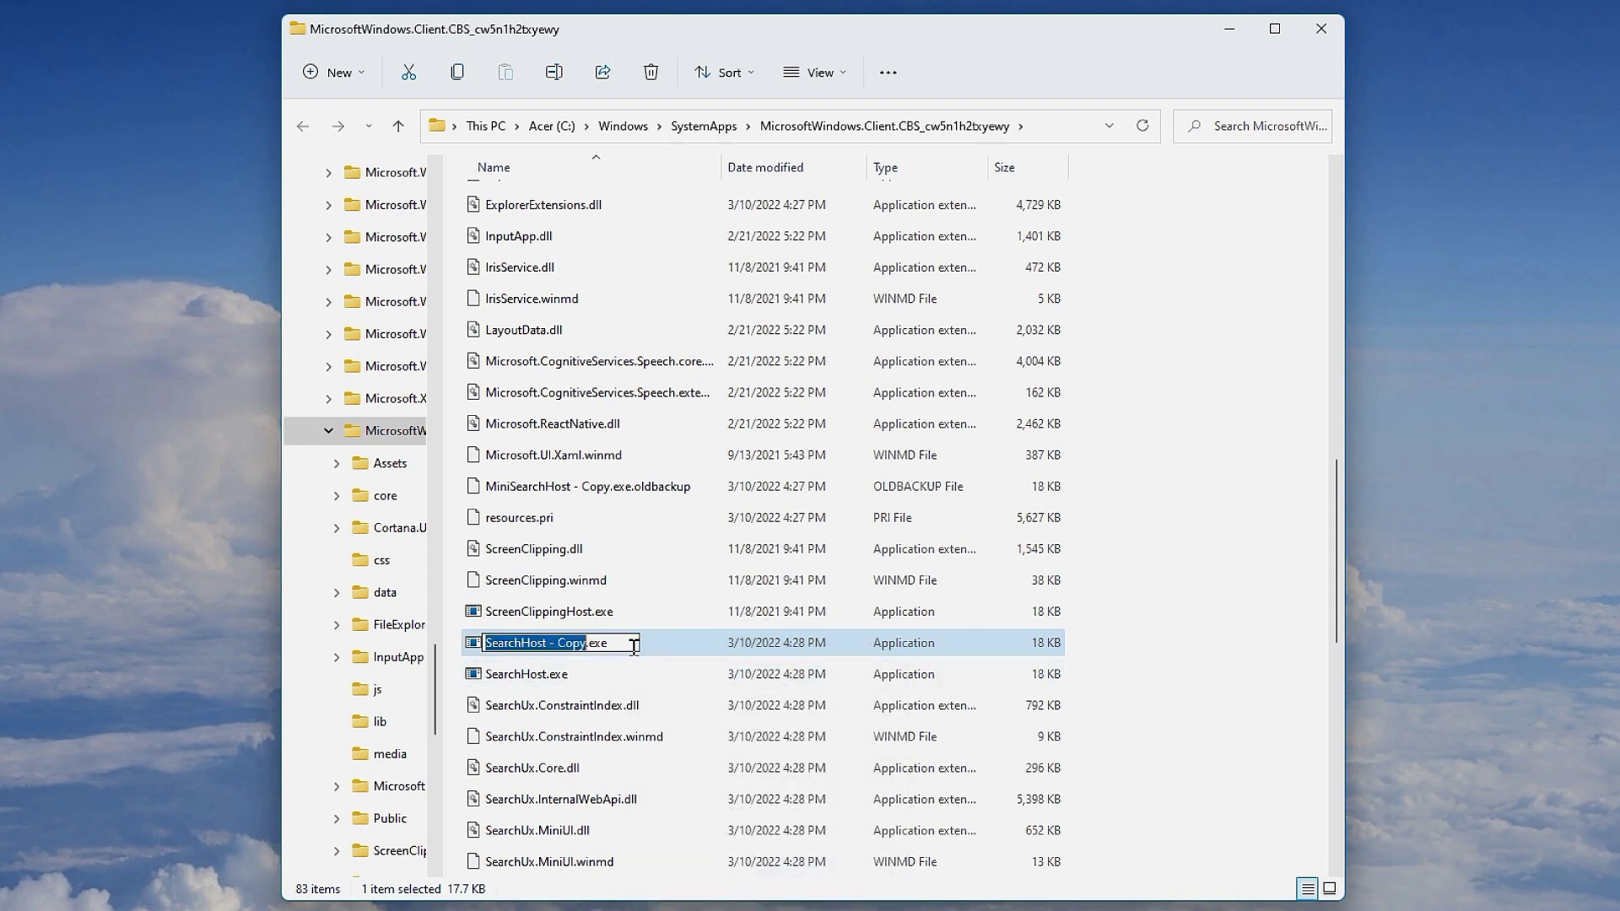
drag(634, 645, 485, 643)
key(ctrl+v)
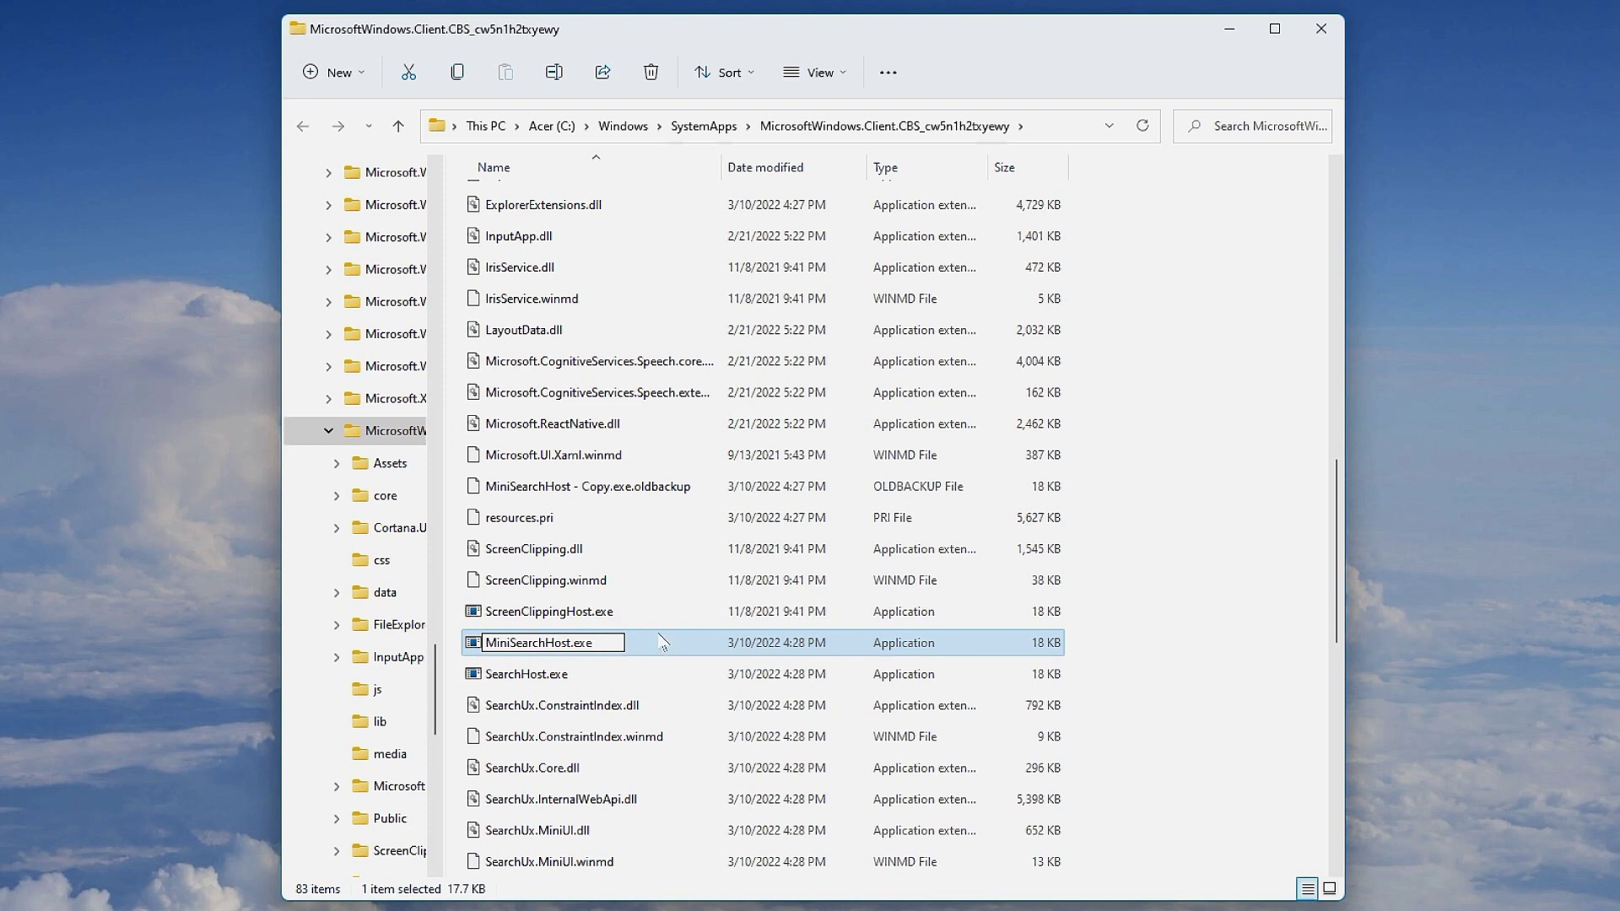
key(Return)
click(1206, 576)
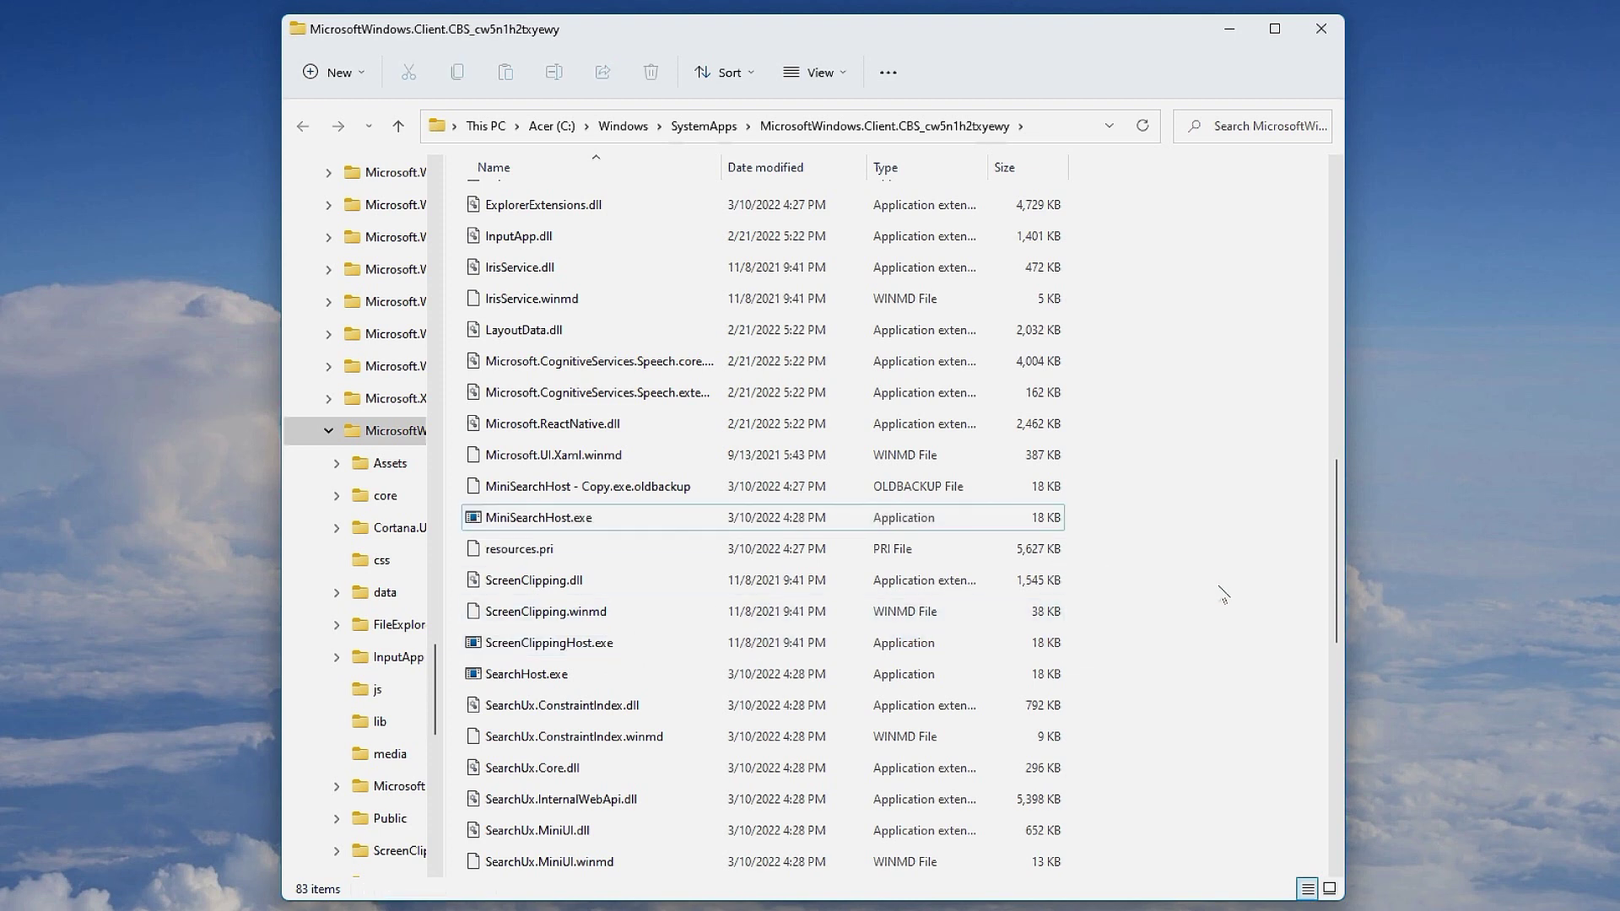